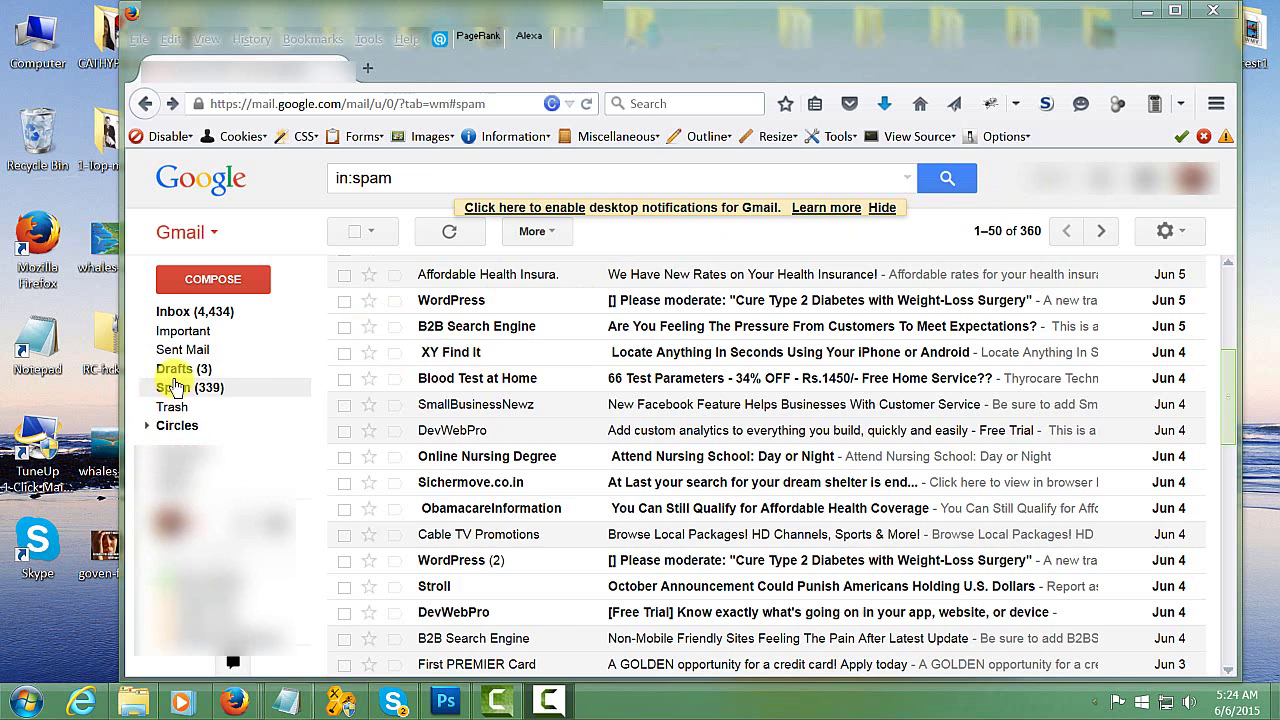
Open the SmallBusinessNewz spam email and choose Show original to view its full headers.
click(172, 374)
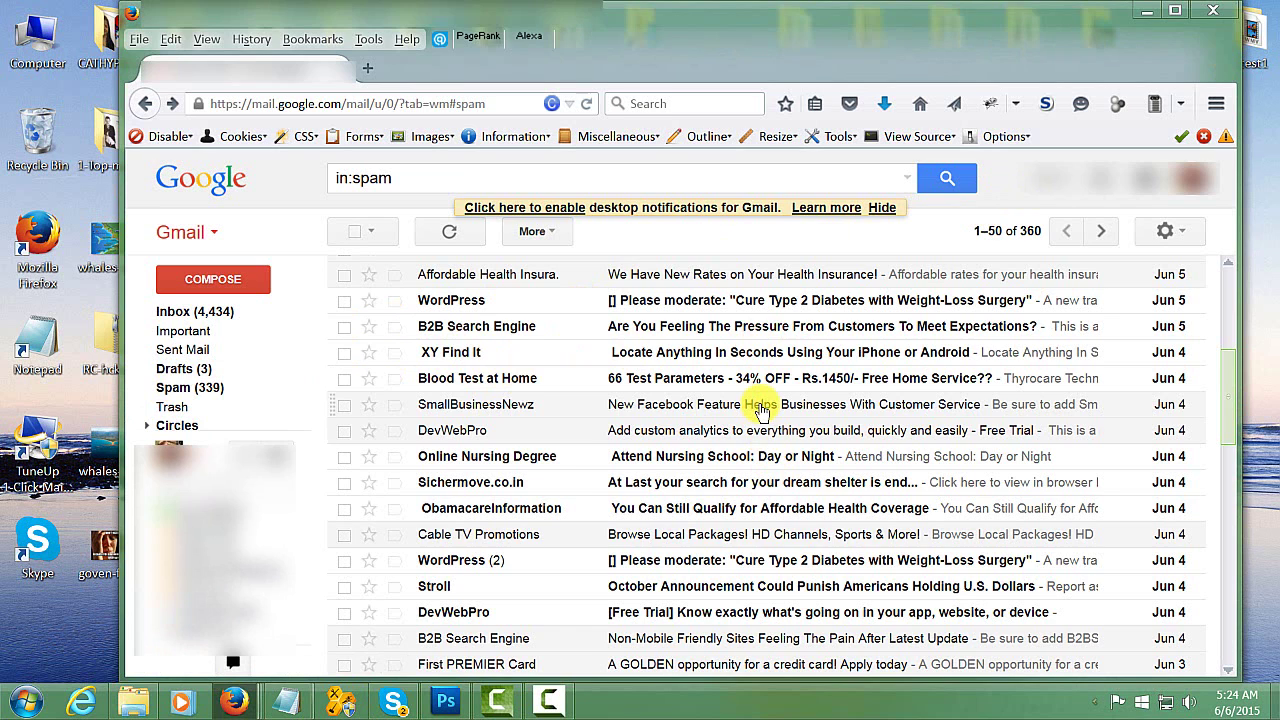
click(760, 410)
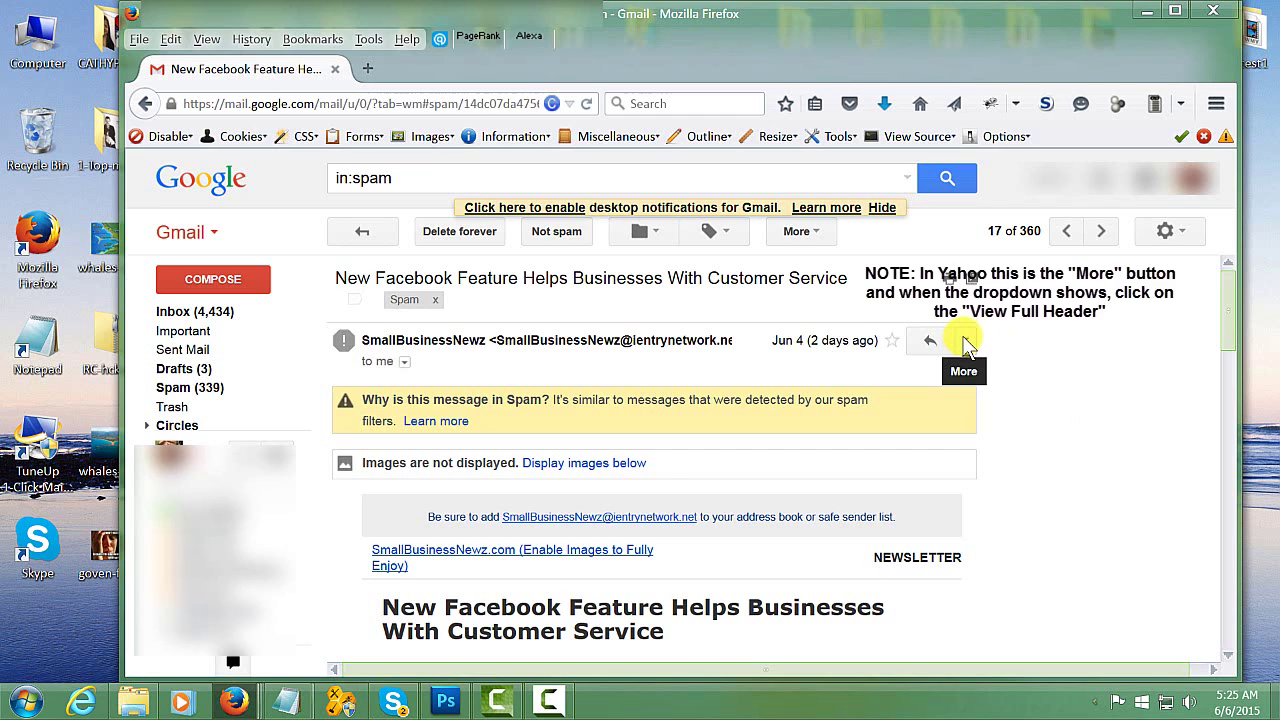
click(966, 343)
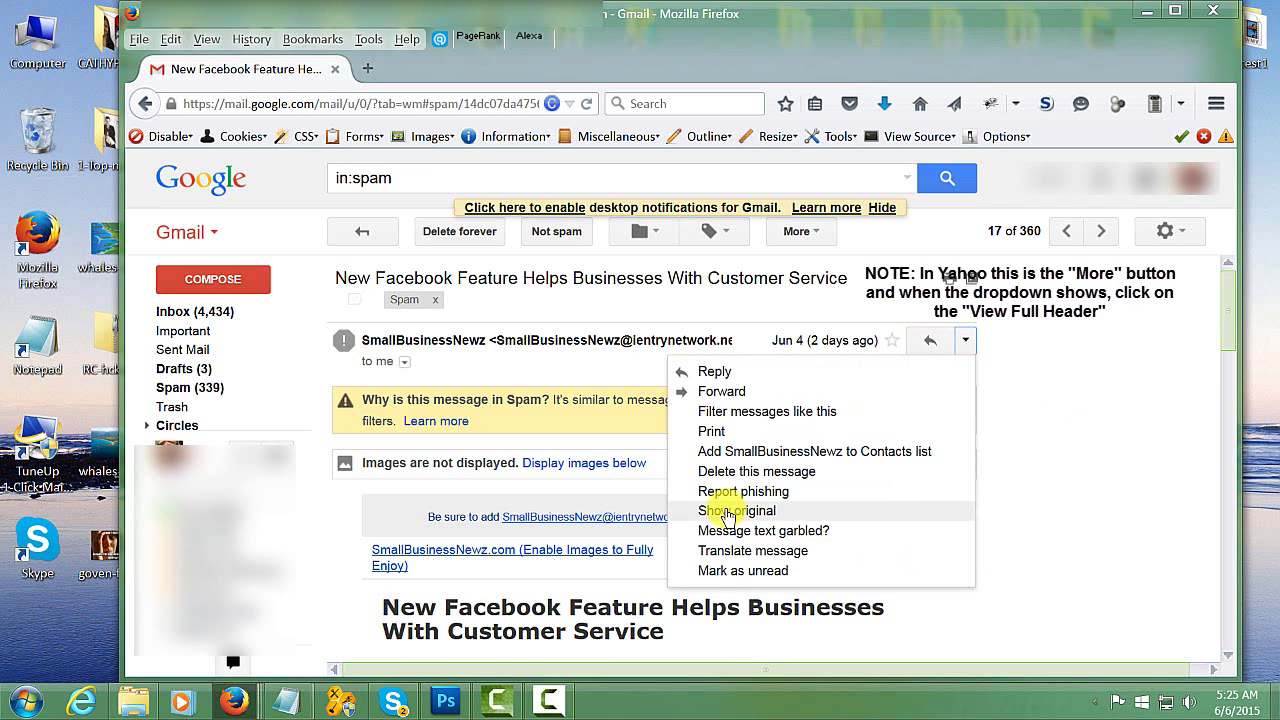
click(728, 511)
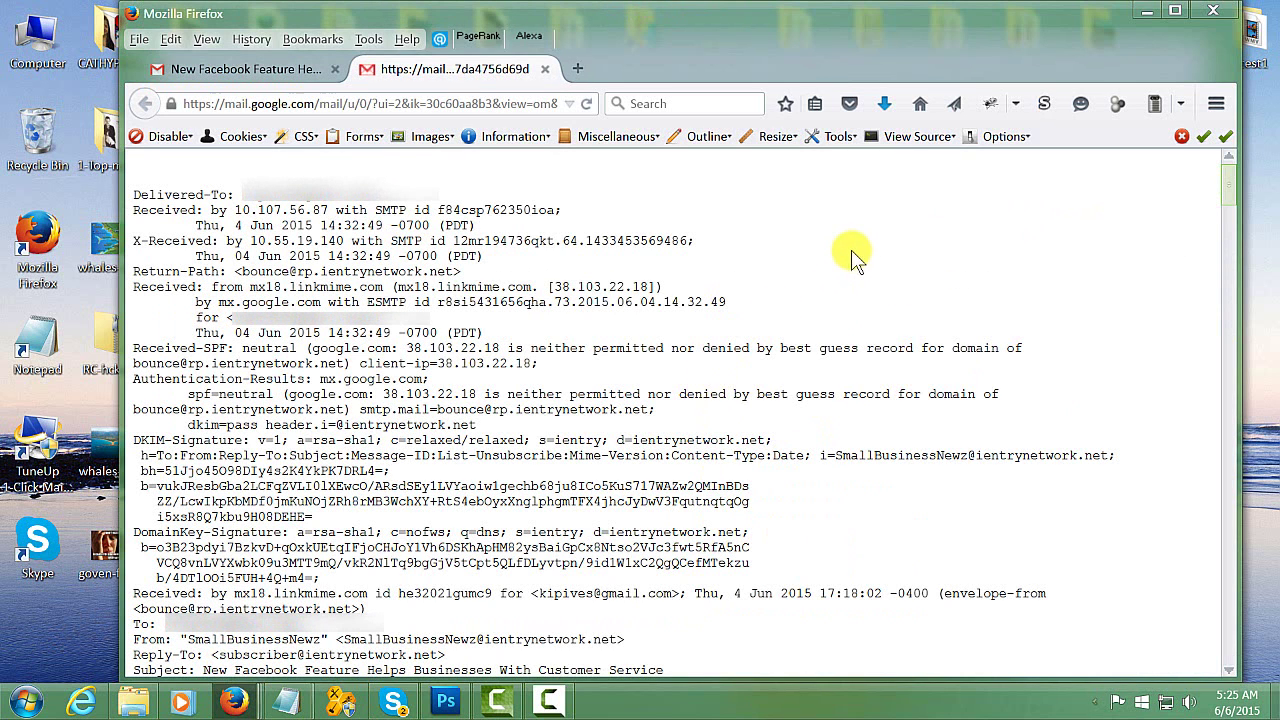
Select the sender IP 38.103.22.18 in the 'Received: from mx18.linkmime.com' header line.
scroll(1222, 242, down, 20)
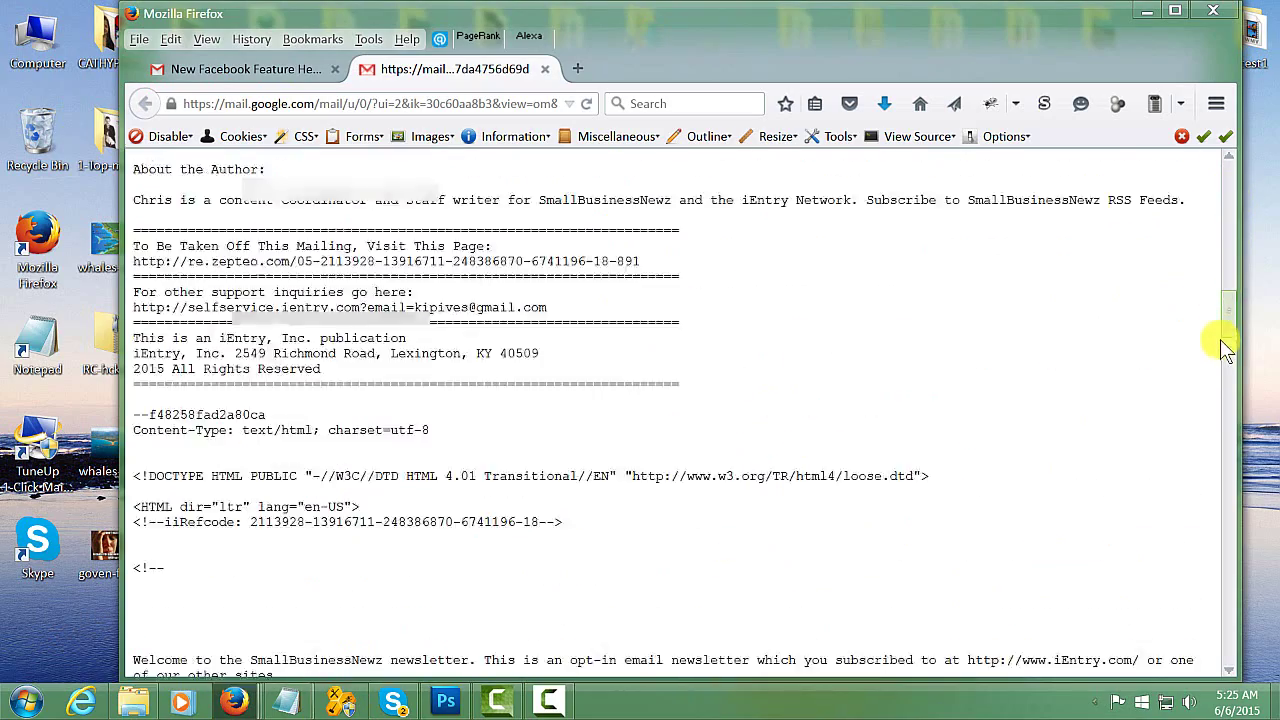
scroll(1218, 330, up, 10)
scroll(1215, 230, up, 20)
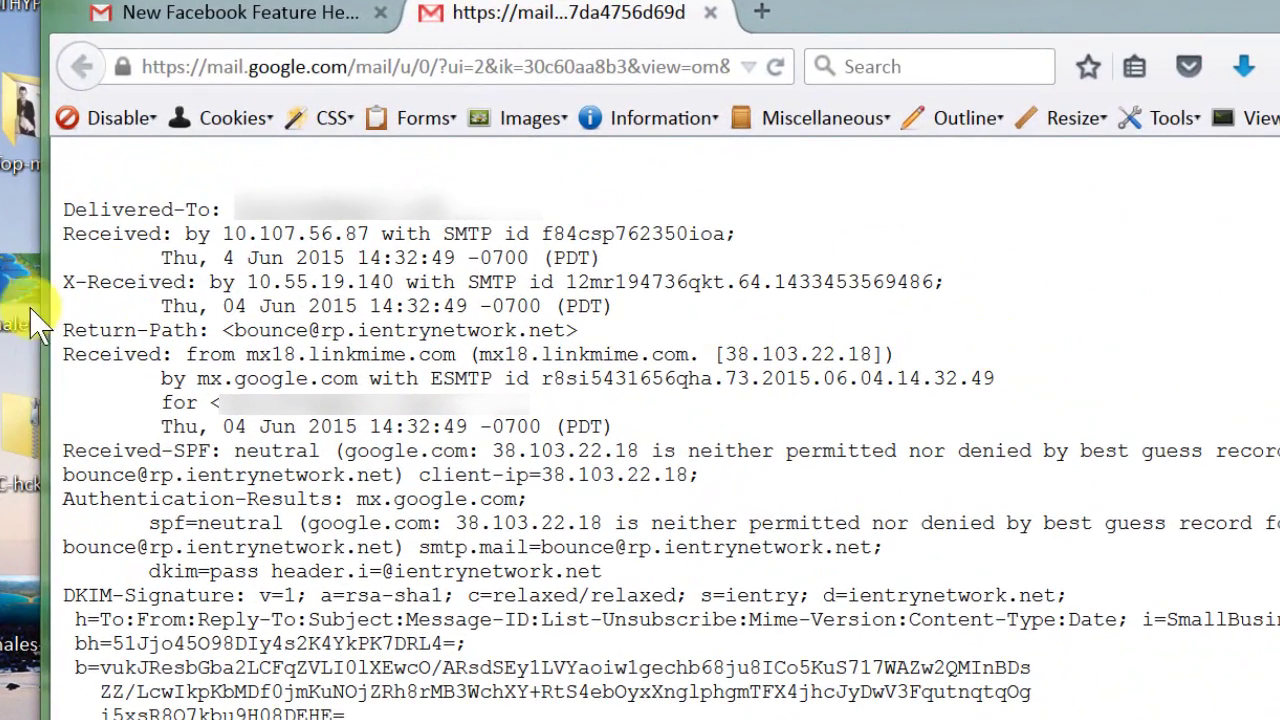
drag(62, 354, 905, 360)
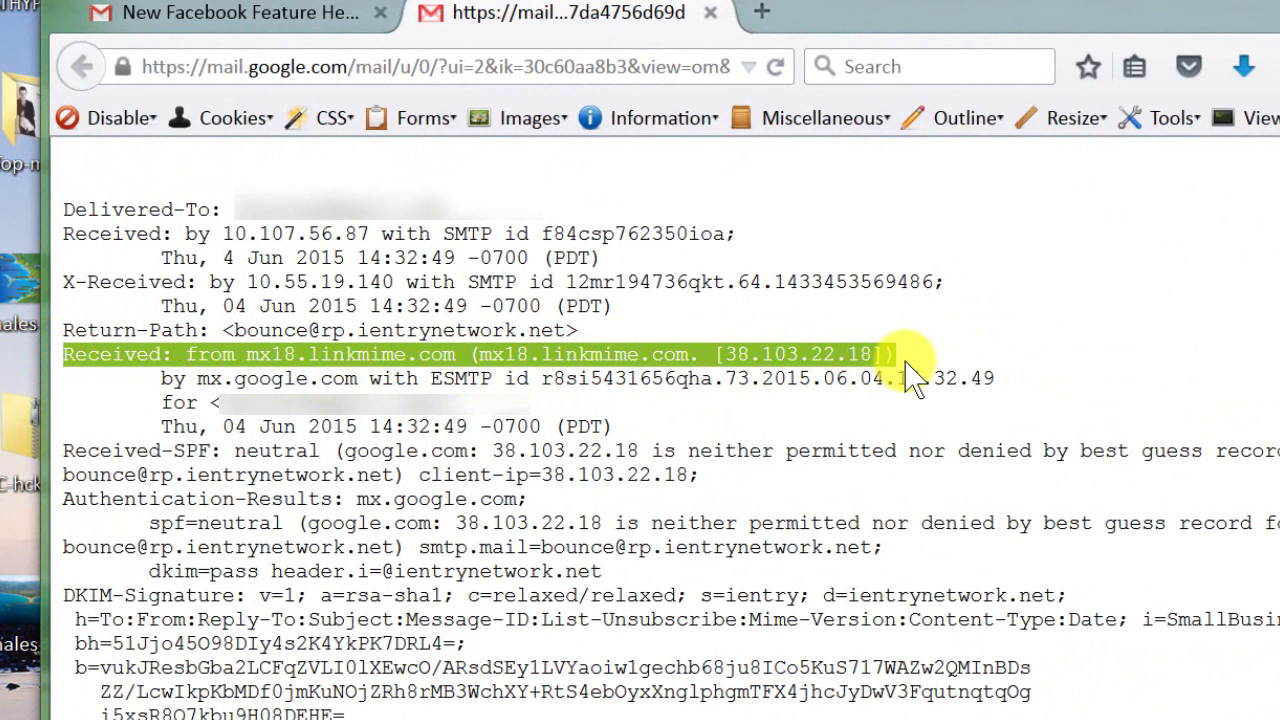
click(1085, 336)
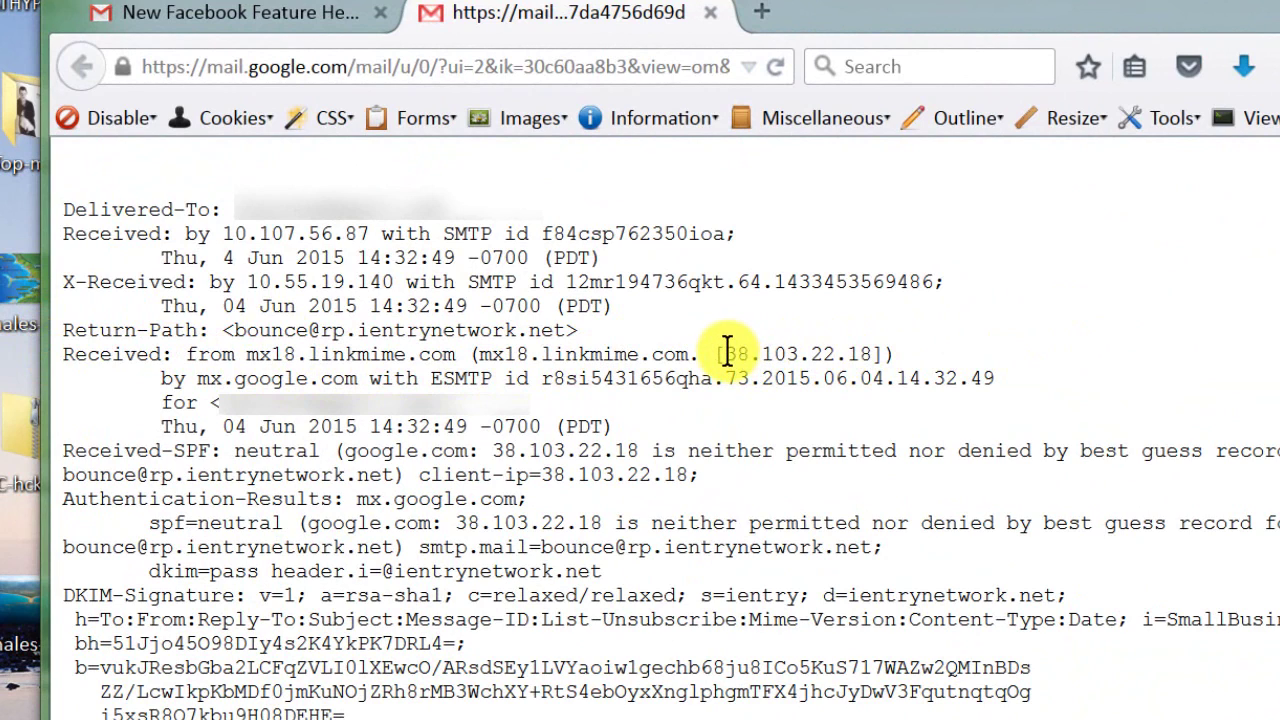
drag(727, 352, 877, 355)
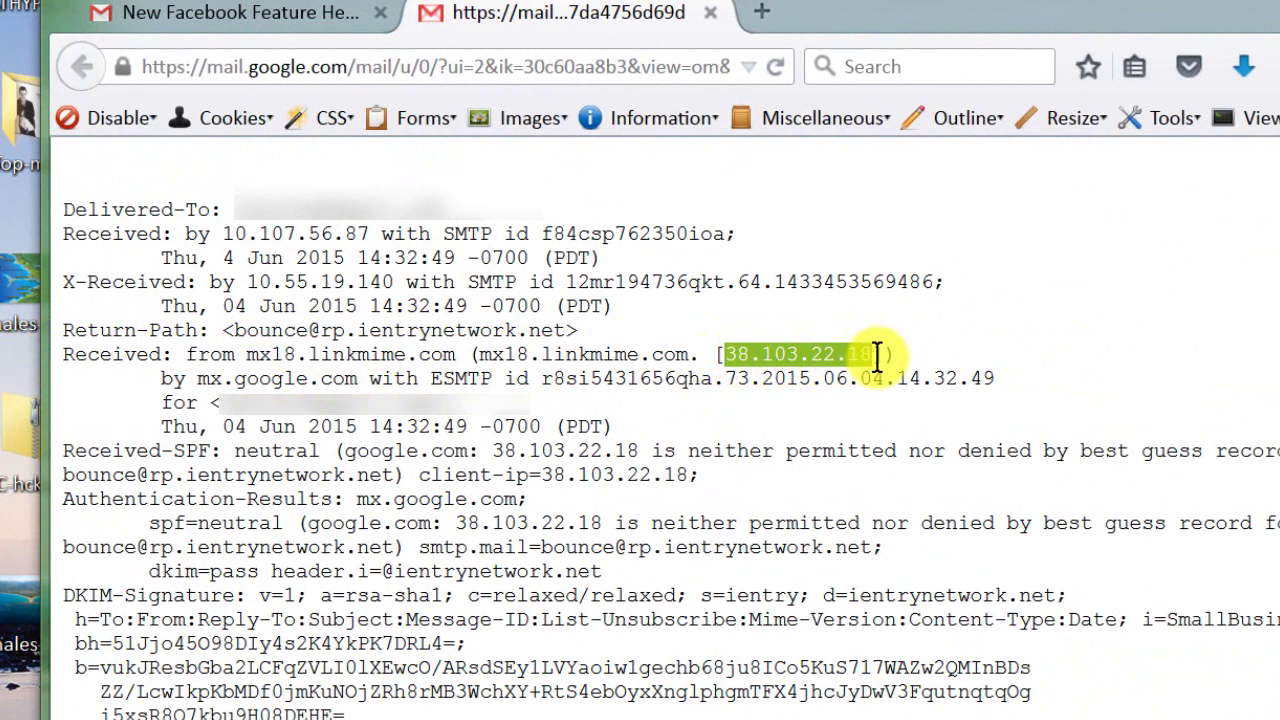
Copy the selected IP and start a new browser window on Google's homepage.
right_click(775, 357)
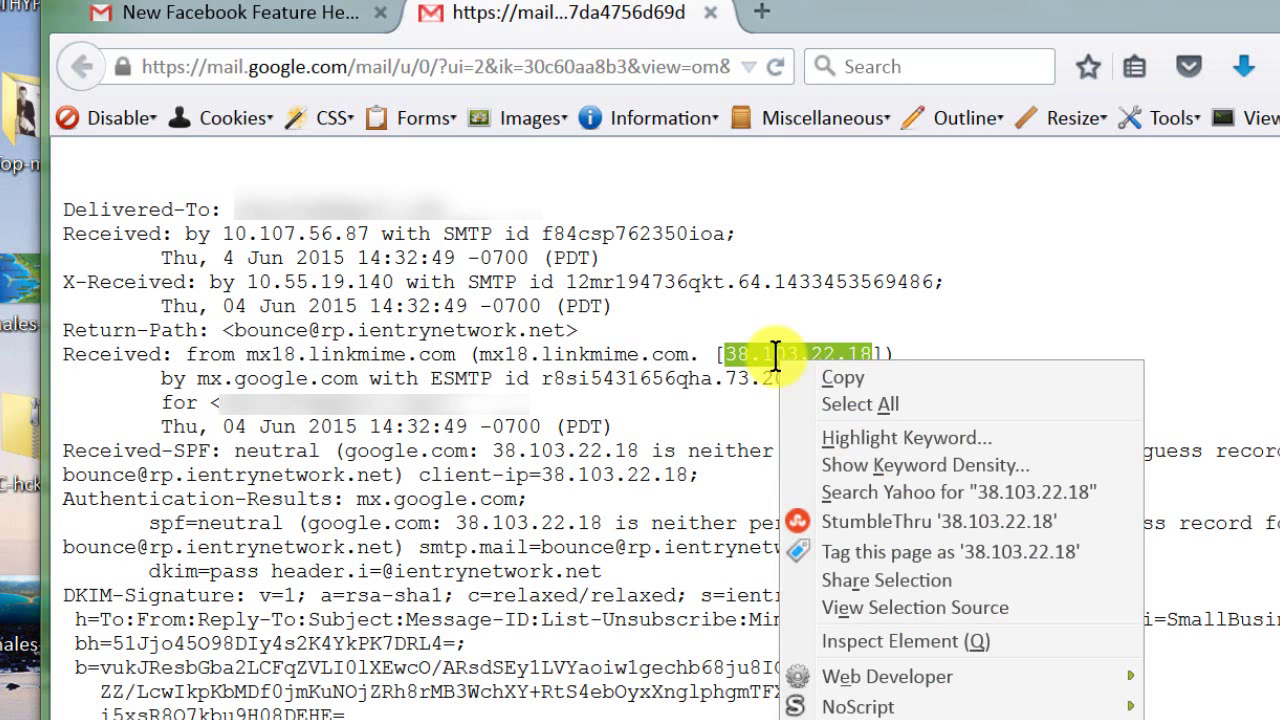
click(842, 377)
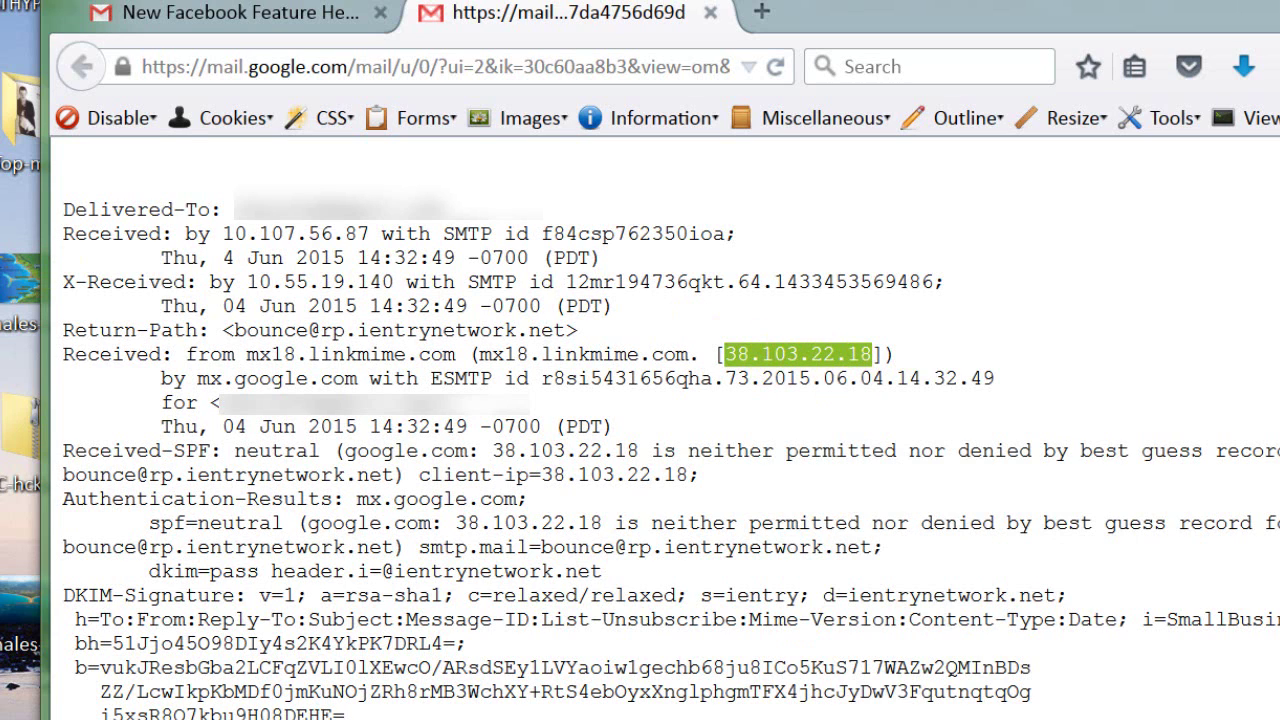
key(alt+Tab)
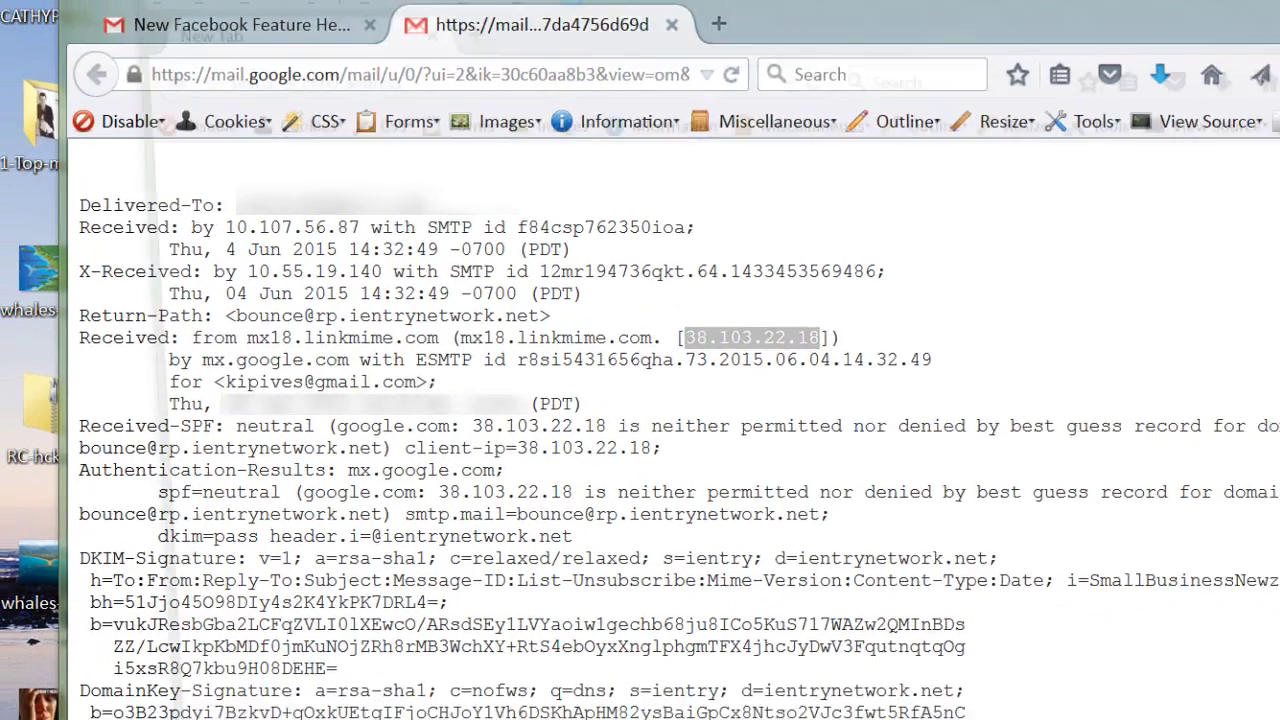
double_click(20, 245)
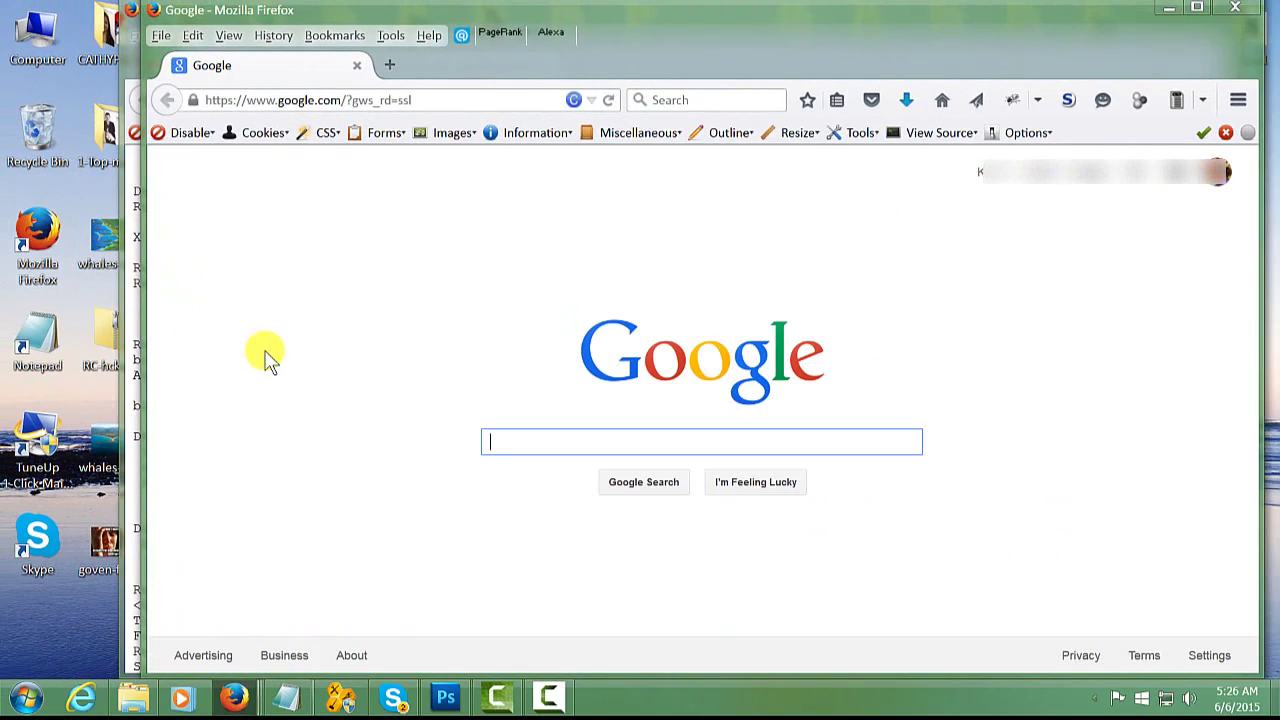
Search Google for 'ip location' and open the 'IP Address Lookup - What Is My IP Address?' result.
text(i)
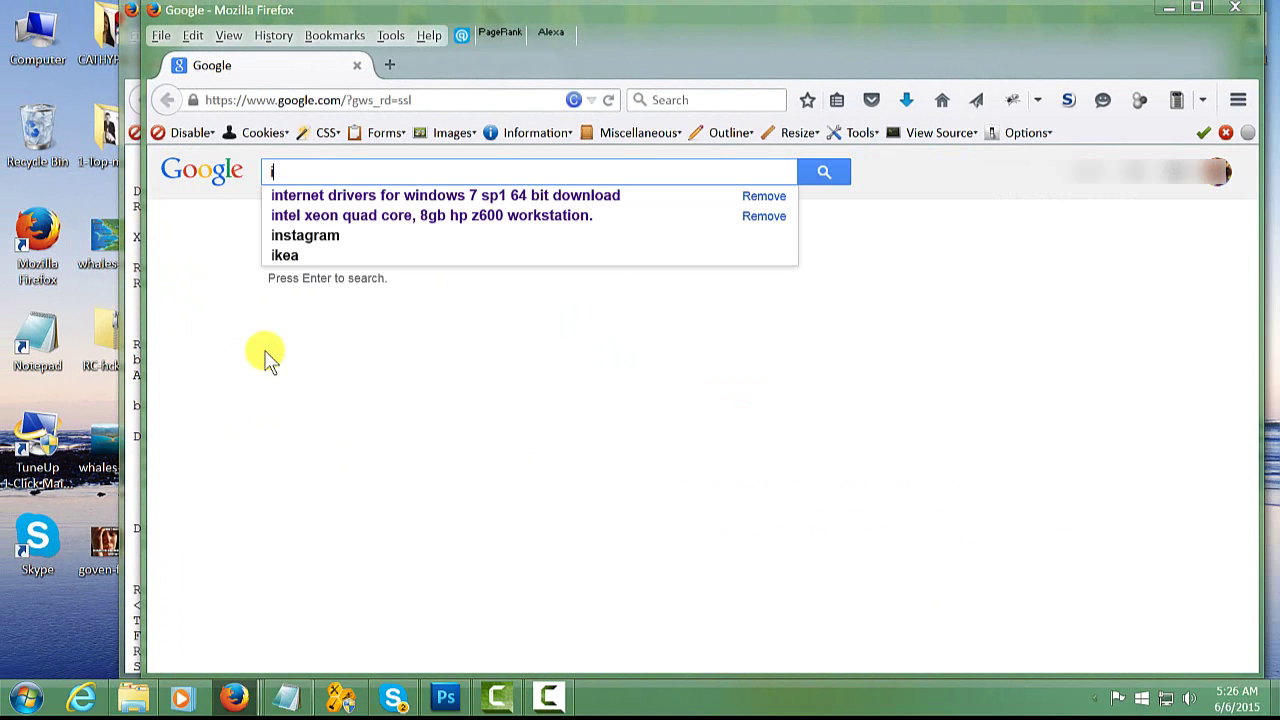
text(p loc)
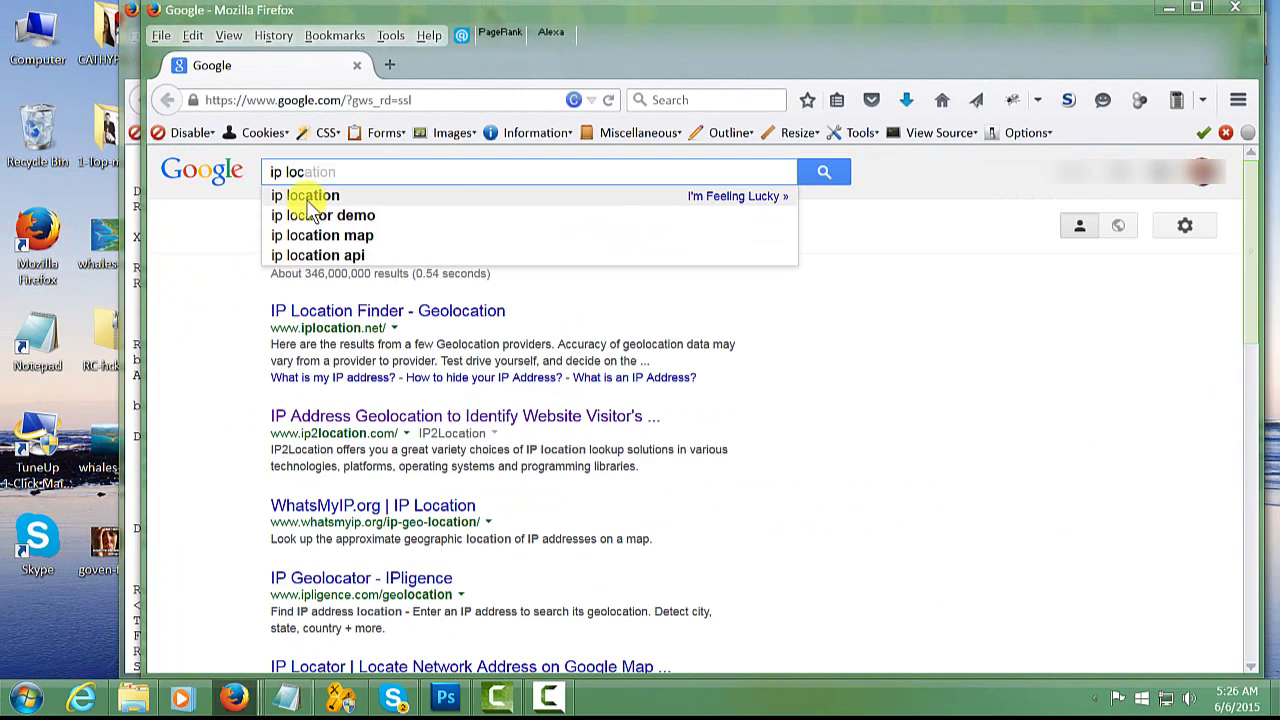
click(300, 196)
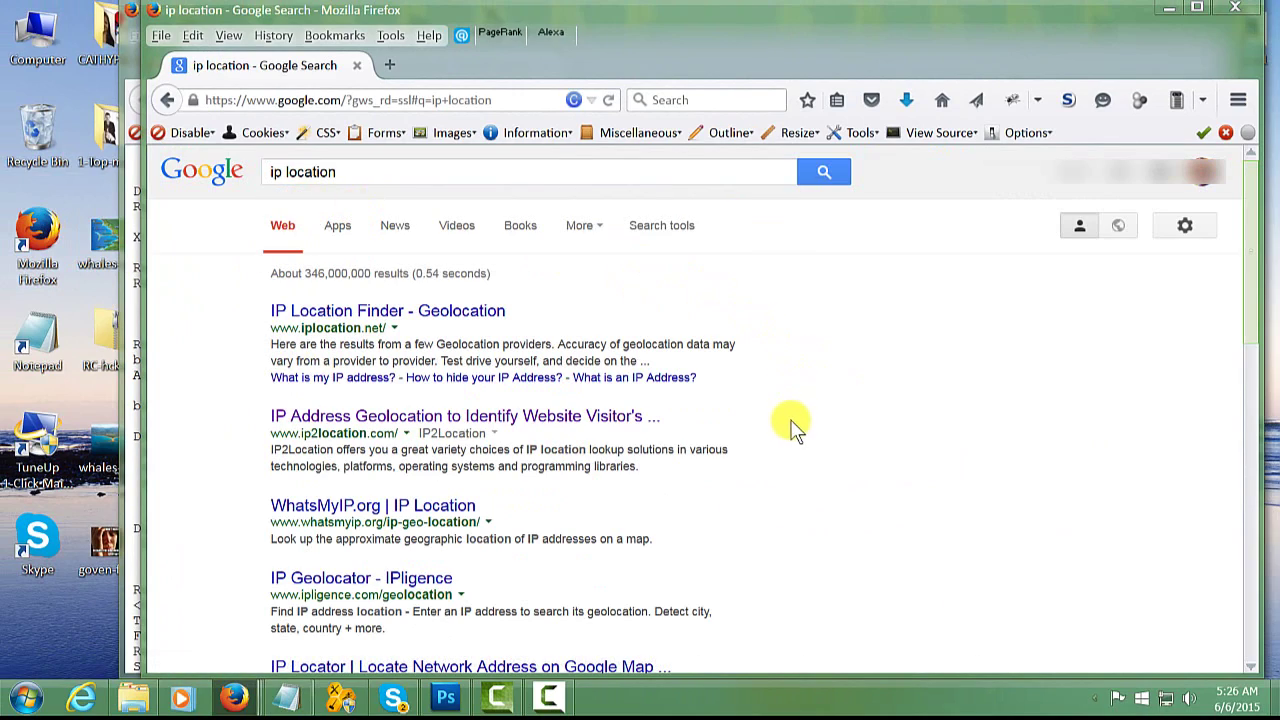
scroll(800, 418, down, 10)
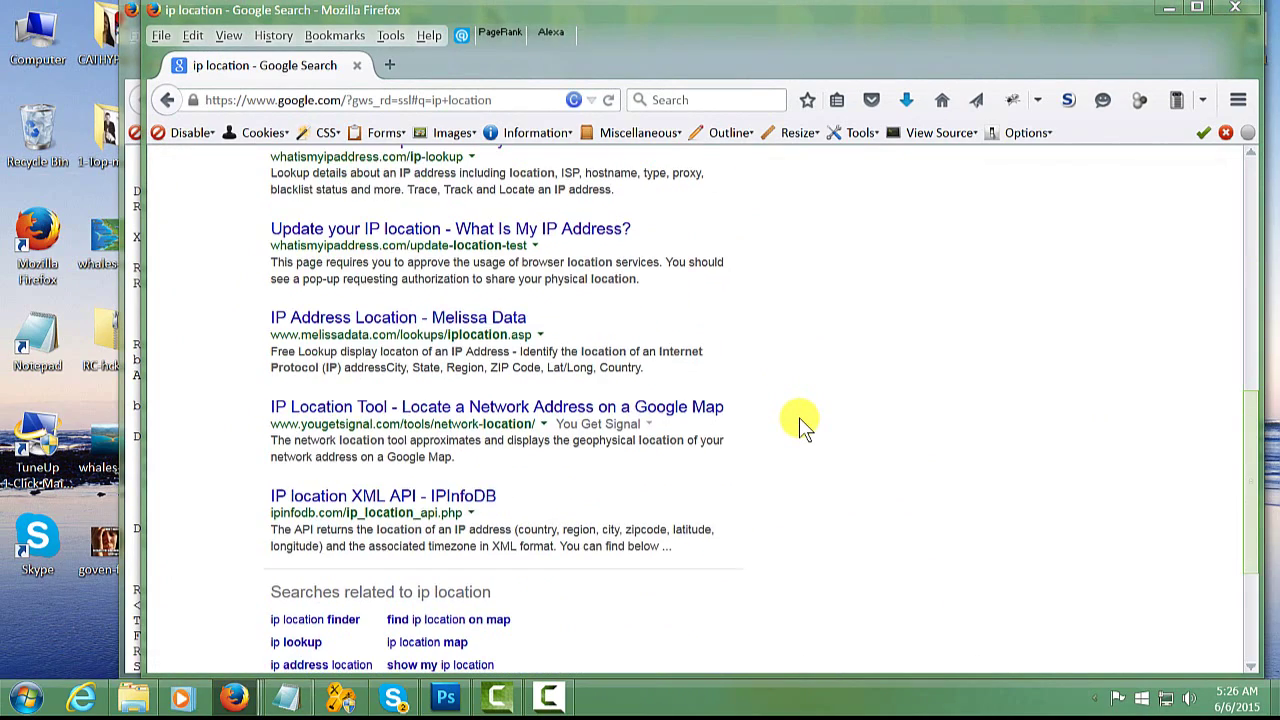
scroll(799, 417, up, 10)
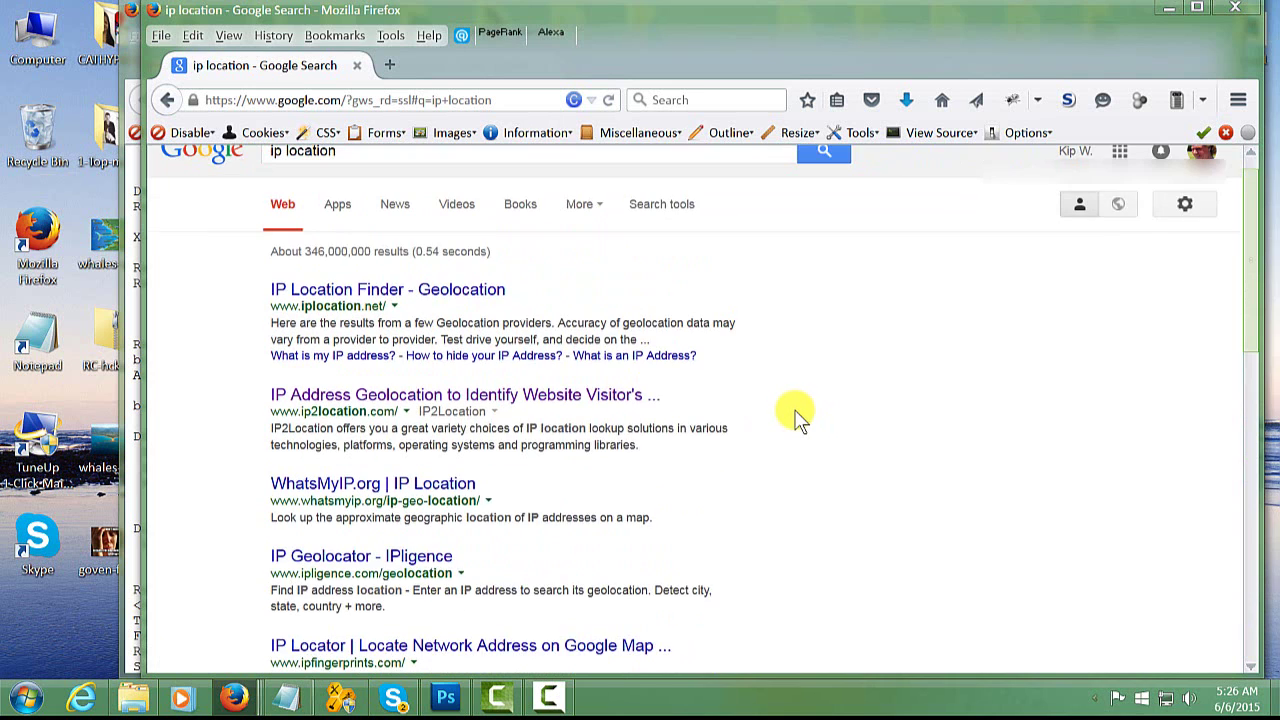
scroll(799, 417, down, 3)
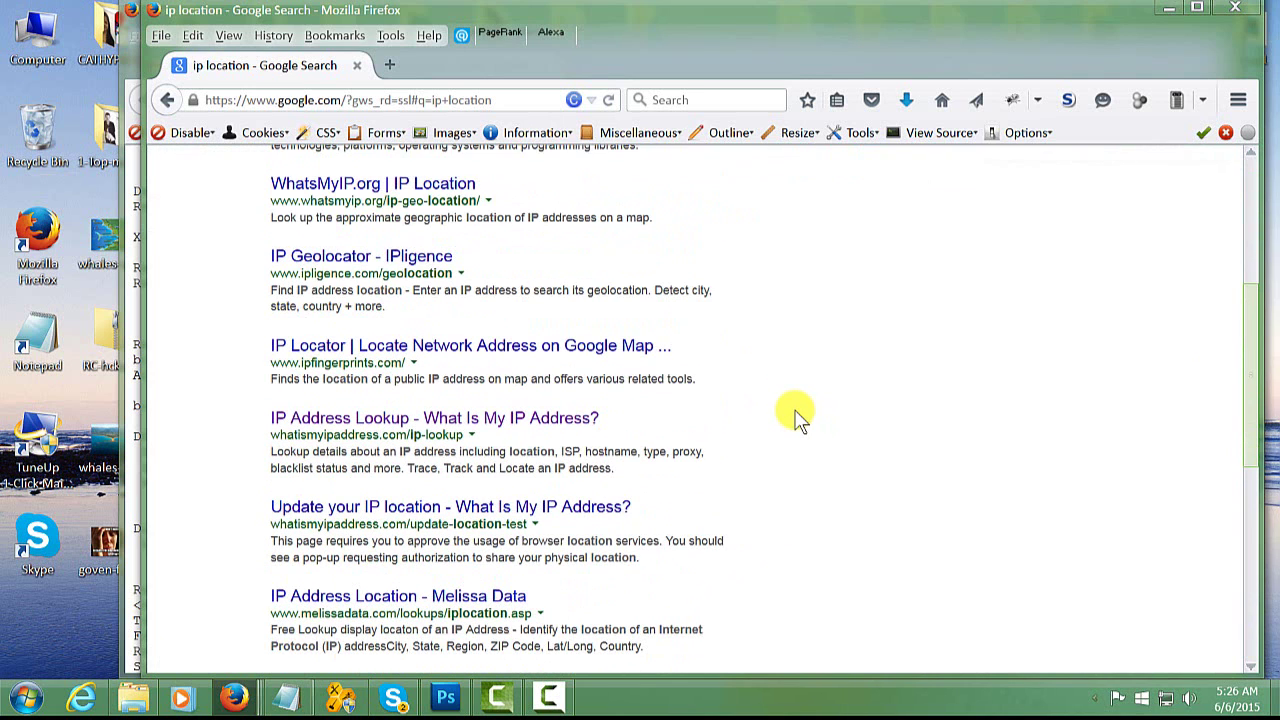
click(465, 419)
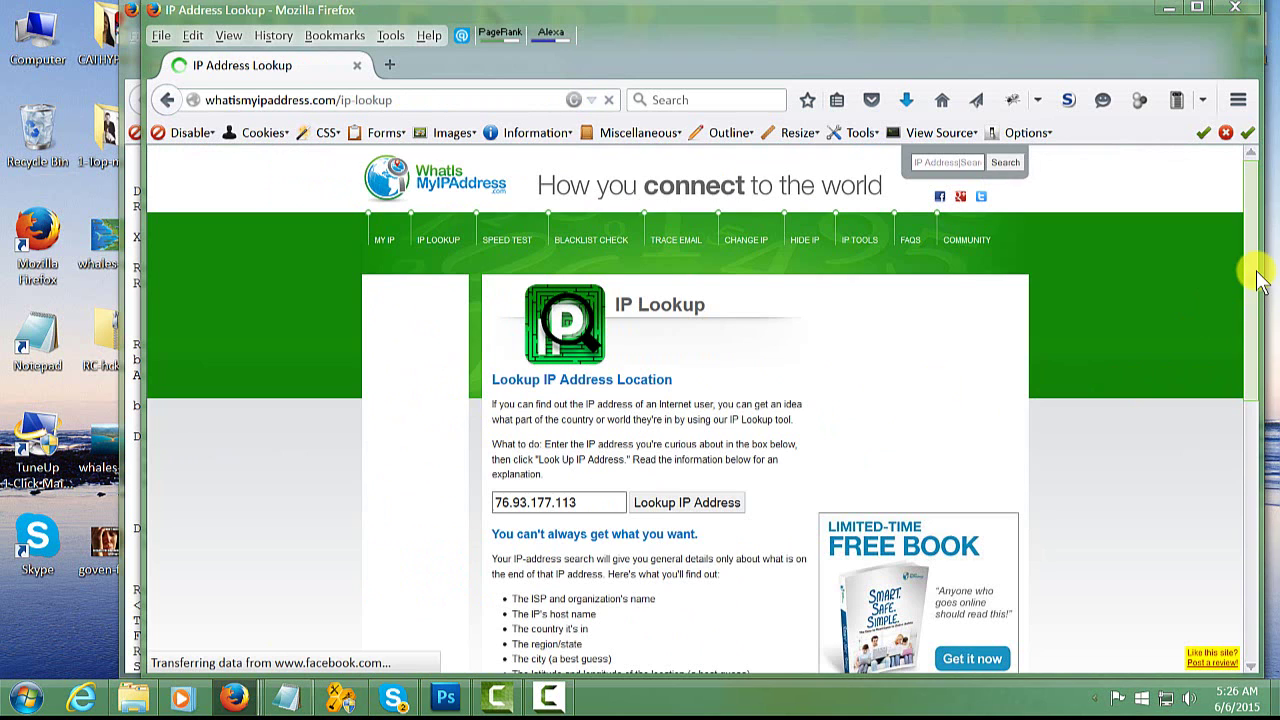
Paste 38.103.22.18 into the lookup box and run Lookup IP Address to show Cogent Communications details.
scroll(1256, 290, down, 1)
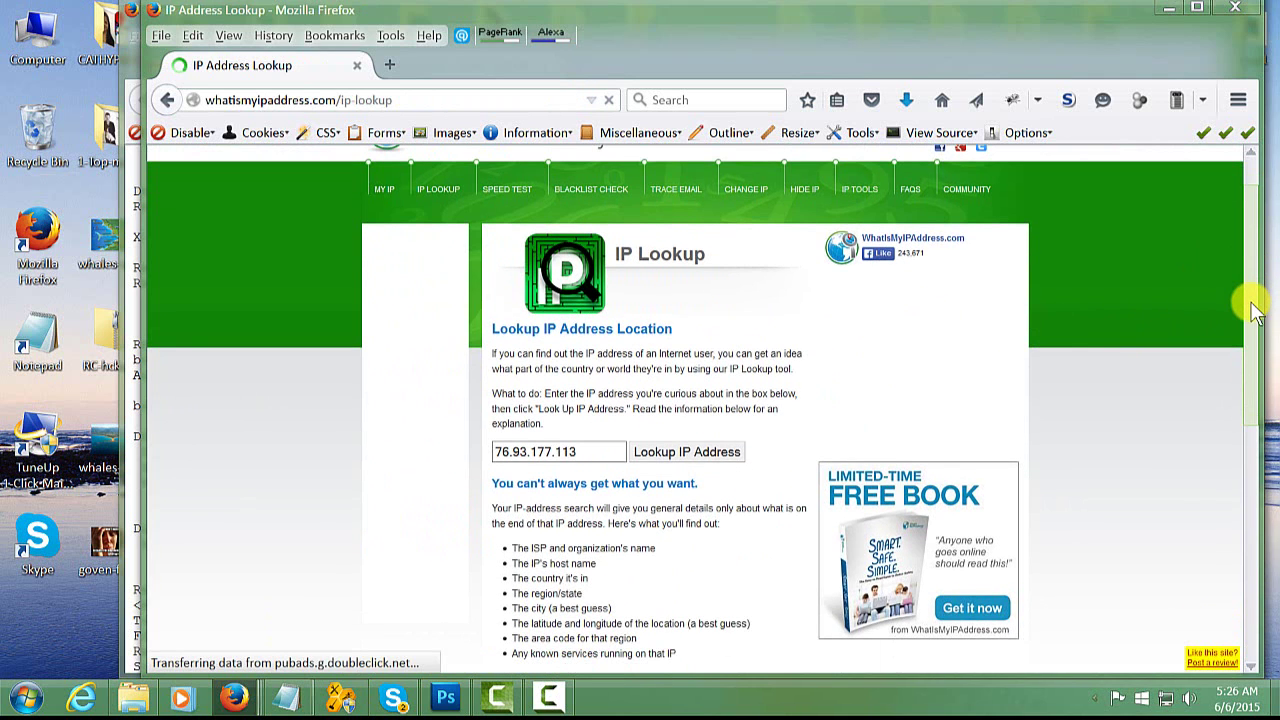
mouse_move(1253, 304)
mouse_down()
mouse_move(1257, 417)
mouse_move(1235, 312)
mouse_up()
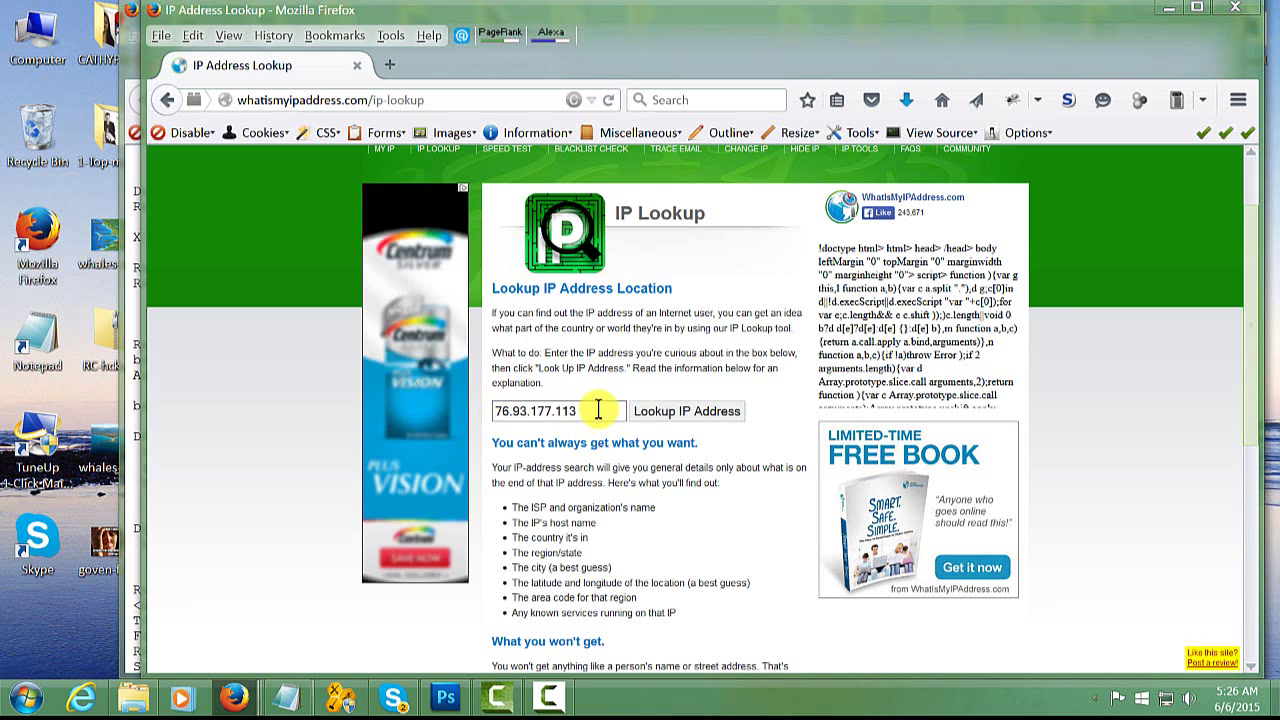
drag(585, 410, 503, 412)
right_click(503, 412)
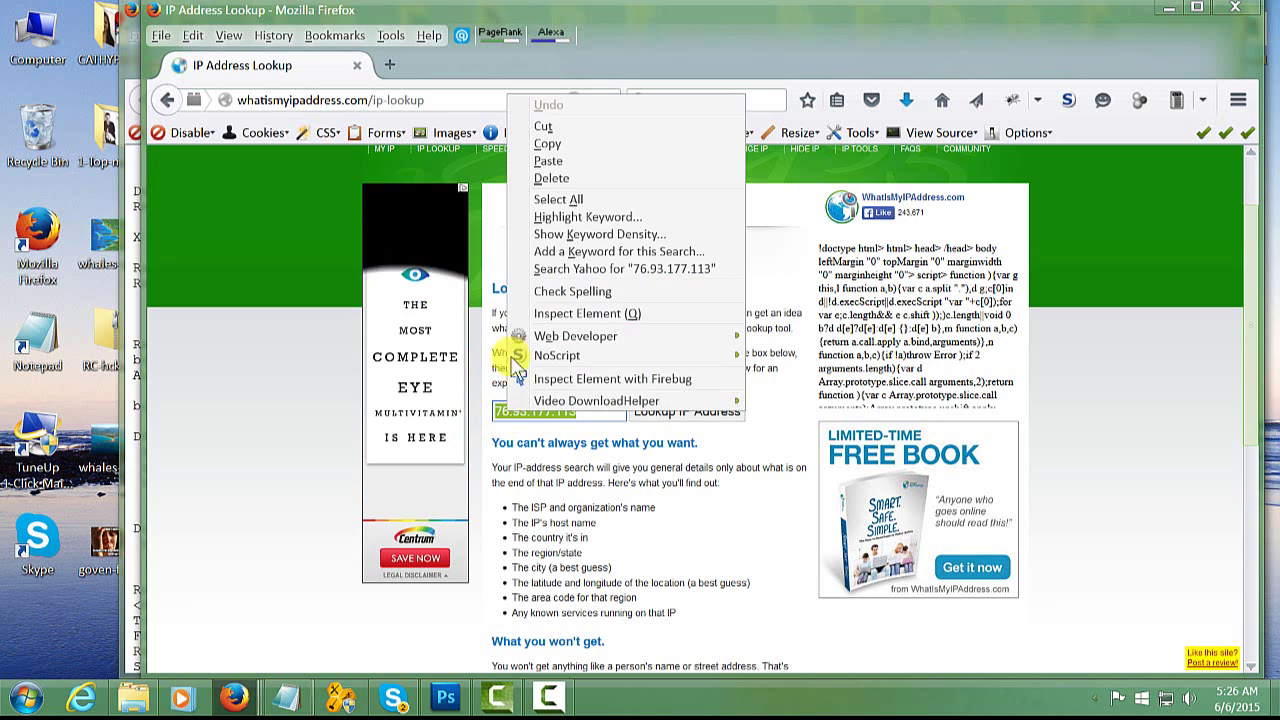
click(551, 161)
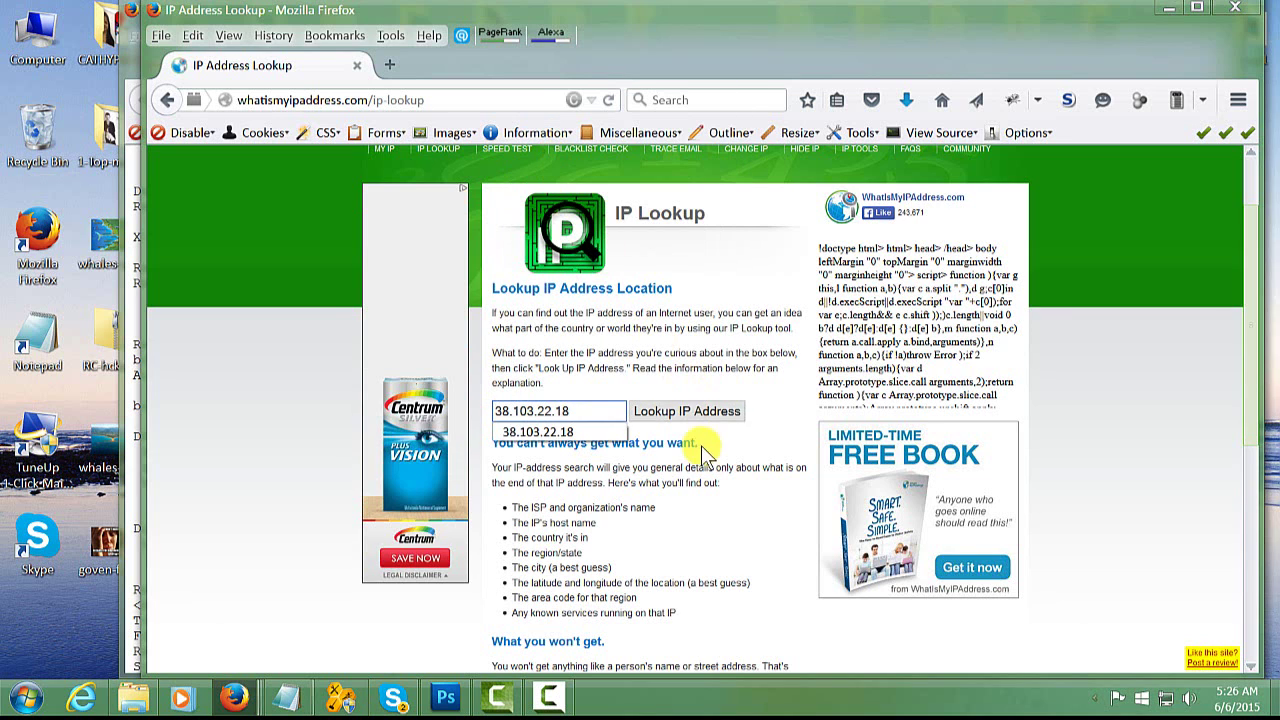
click(694, 411)
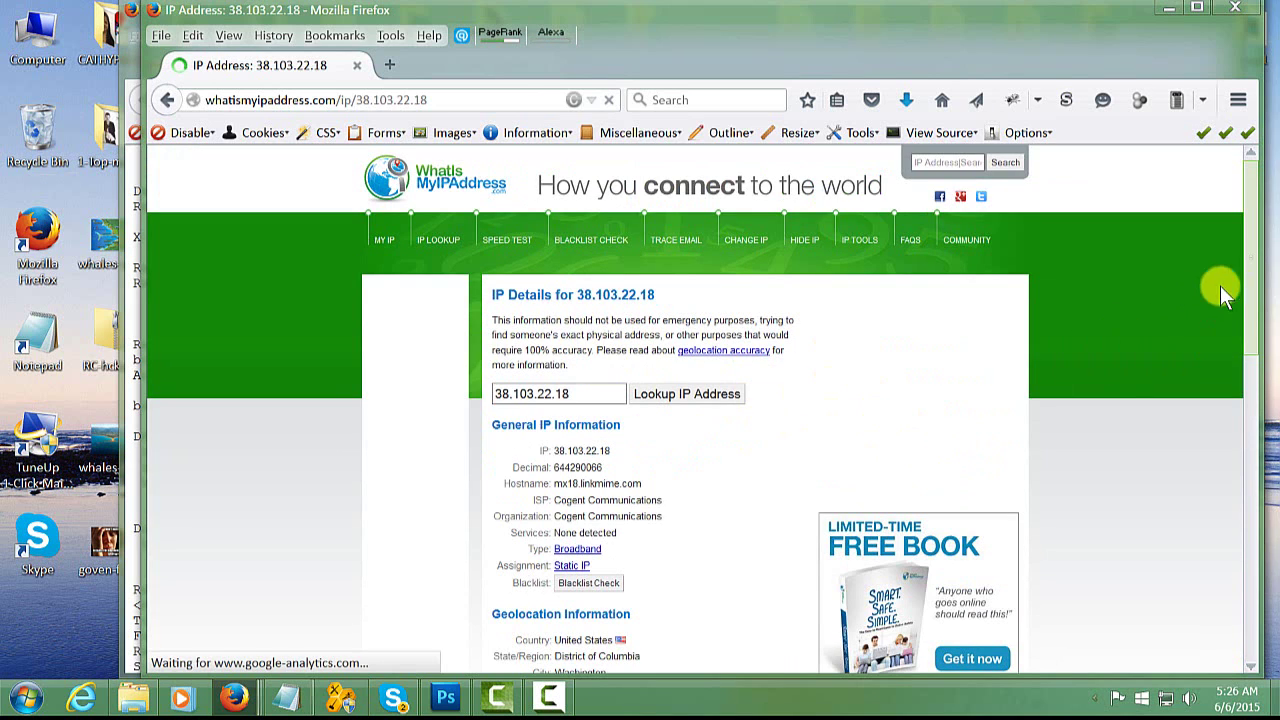
Scroll past General IP Information to the geolocation map pinning Washington, DC.
drag(1255, 300, 1255, 325)
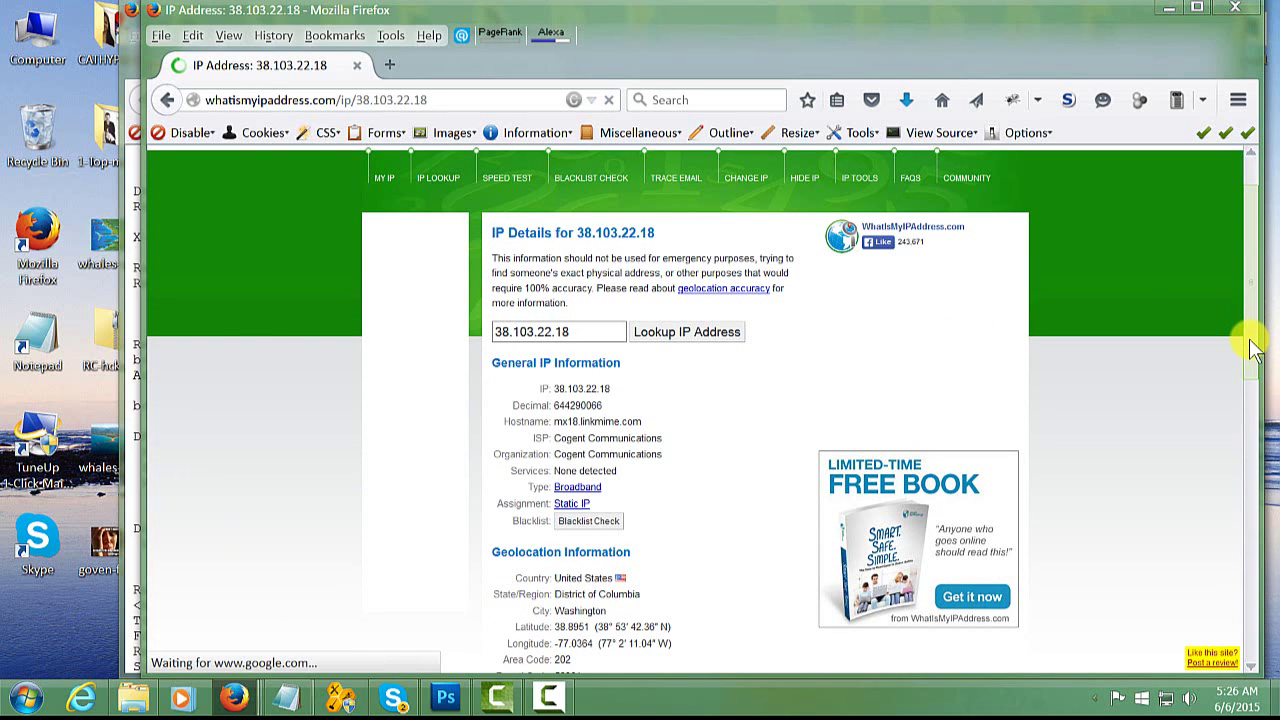
scroll(1255, 347, down, 1)
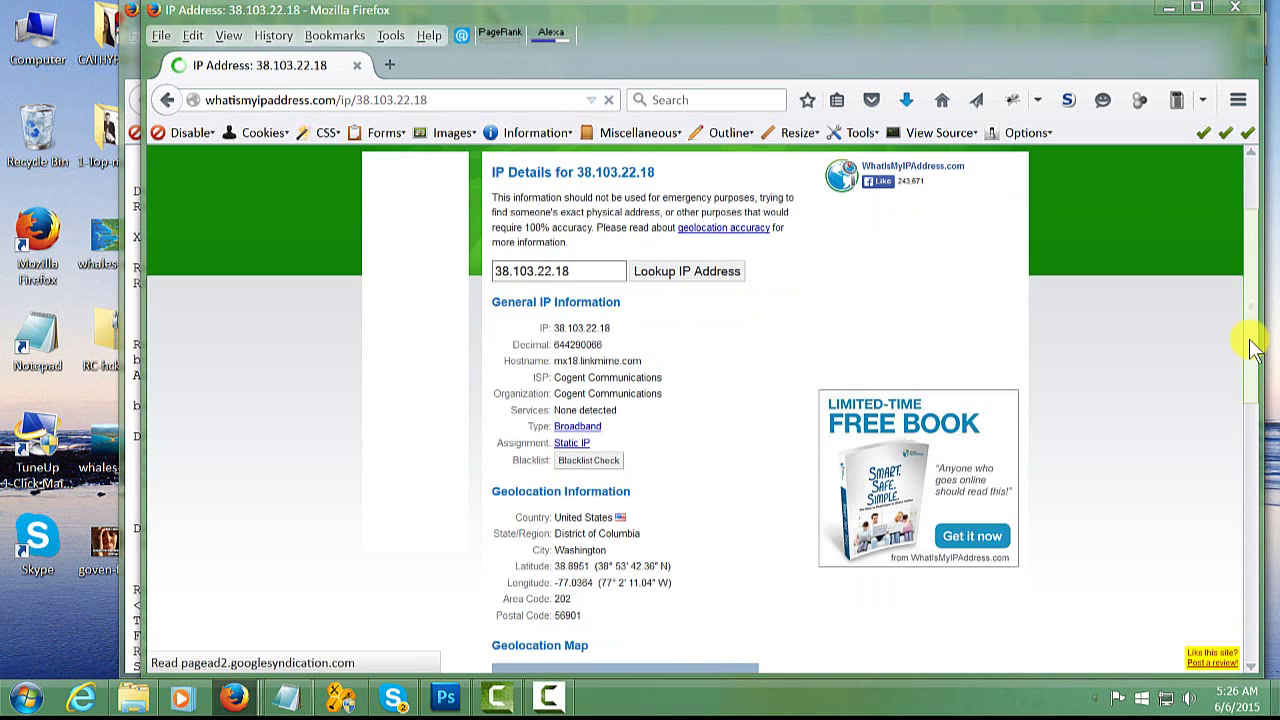
drag(1255, 347, 1255, 518)
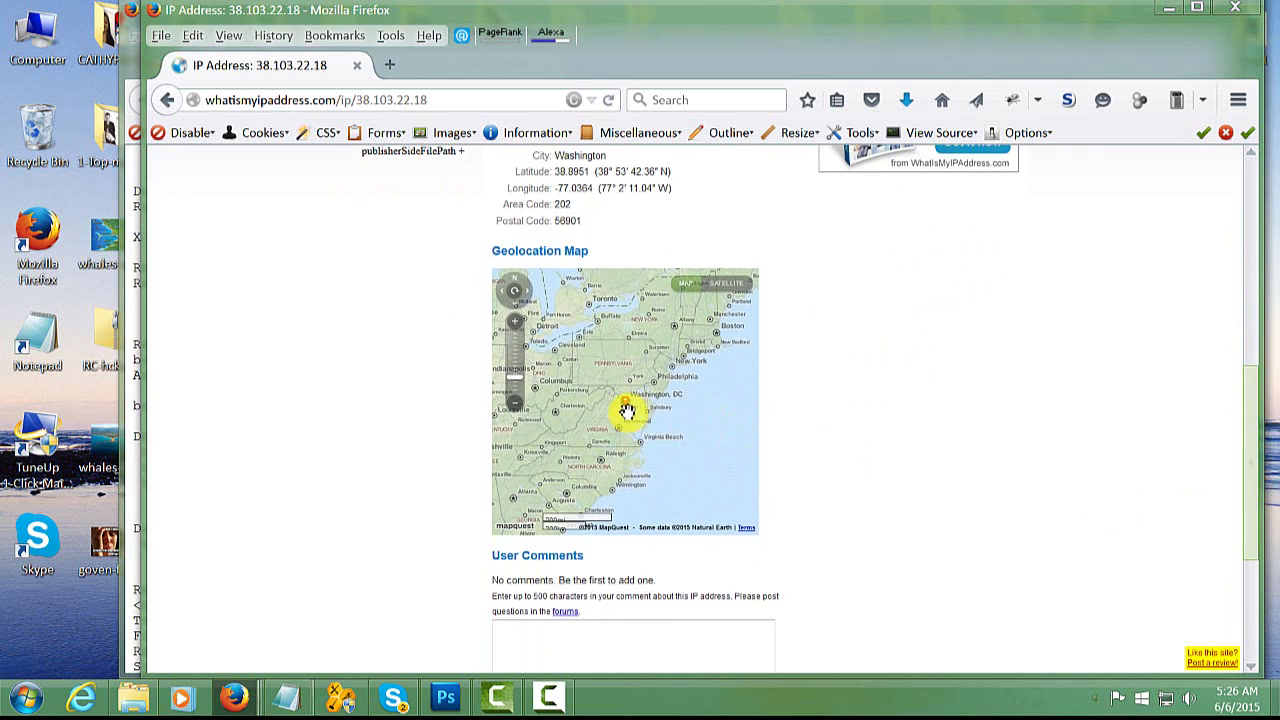
Zoom the geolocation map from the East Coast down to street level around Washington, DC.
click(515, 374)
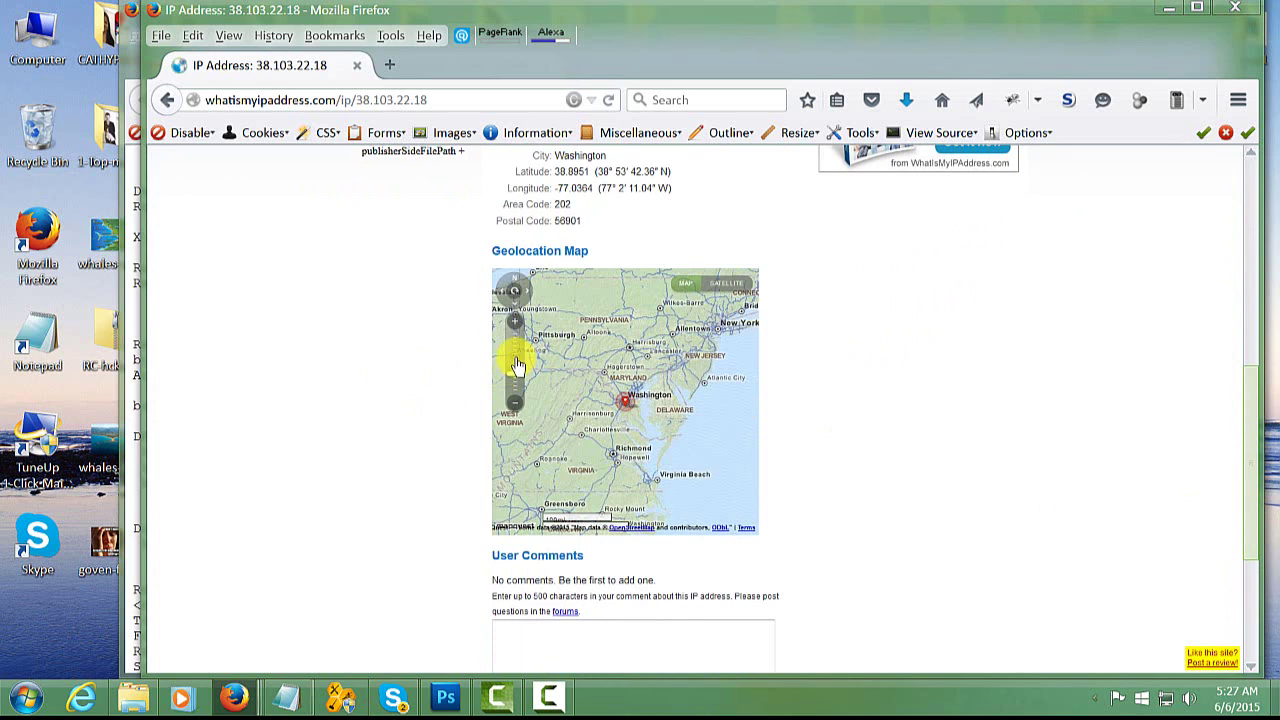
click(515, 366)
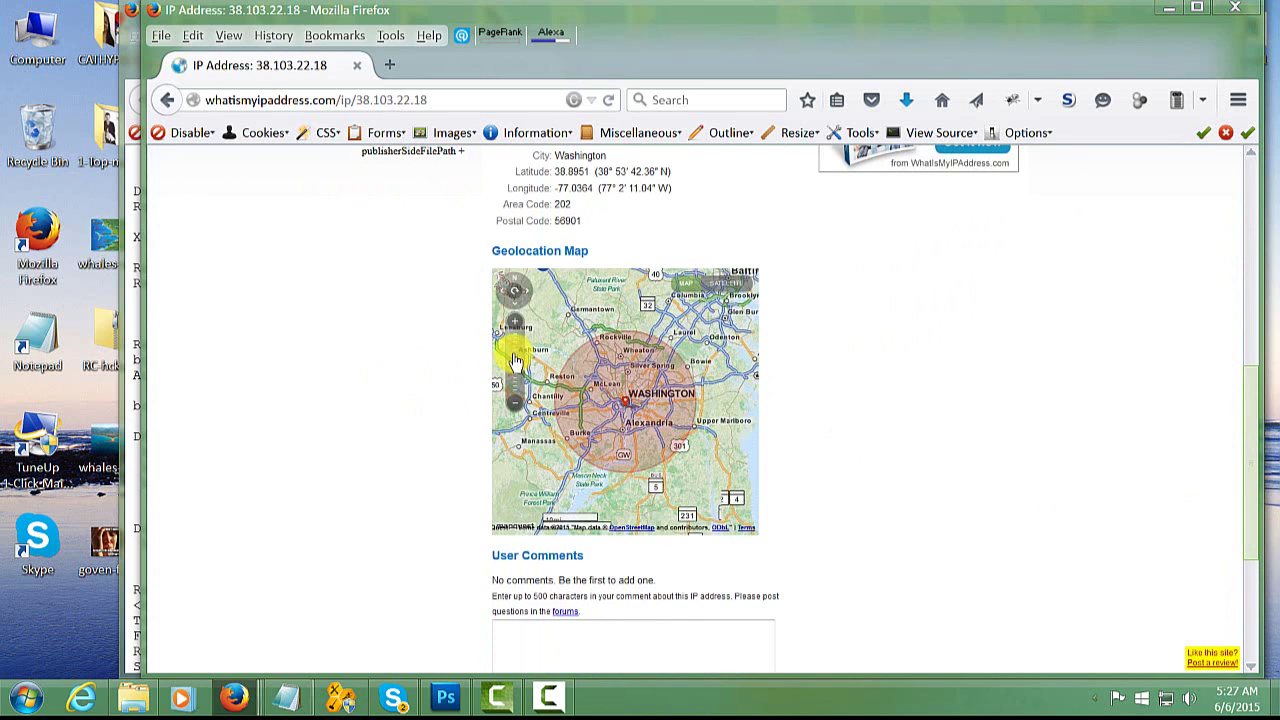
click(515, 360)
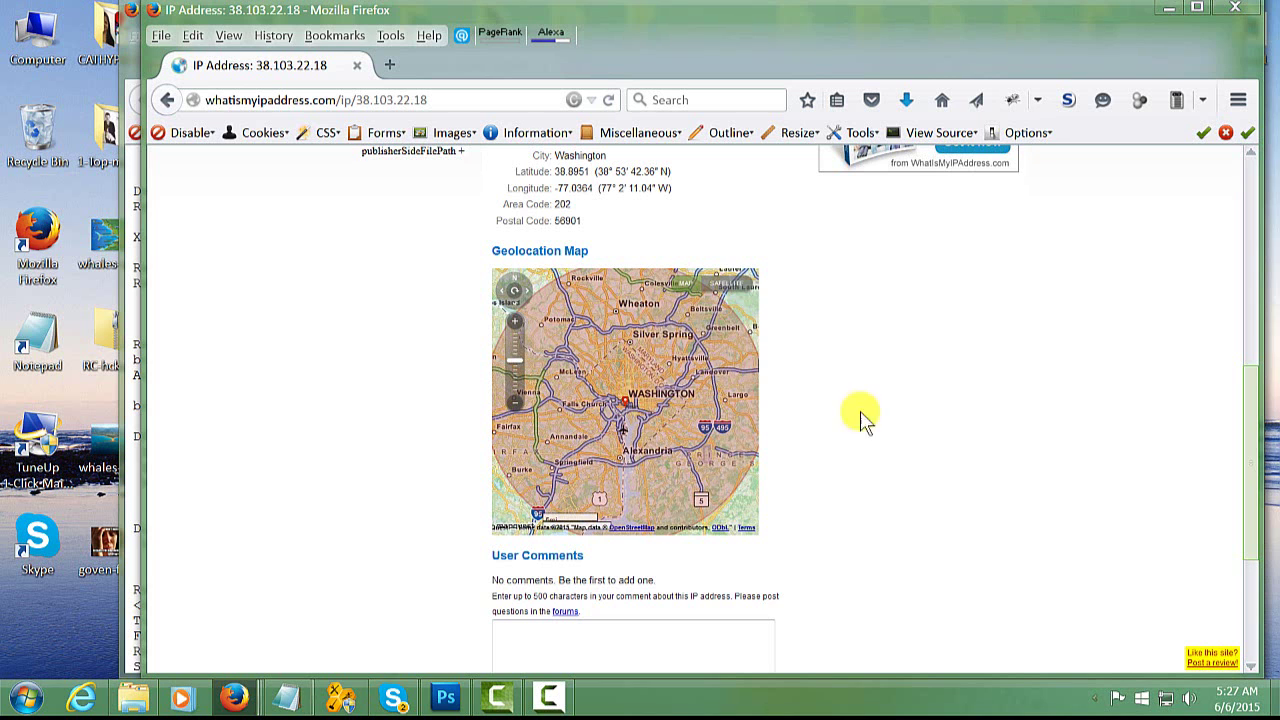
scroll(886, 422, up, 3)
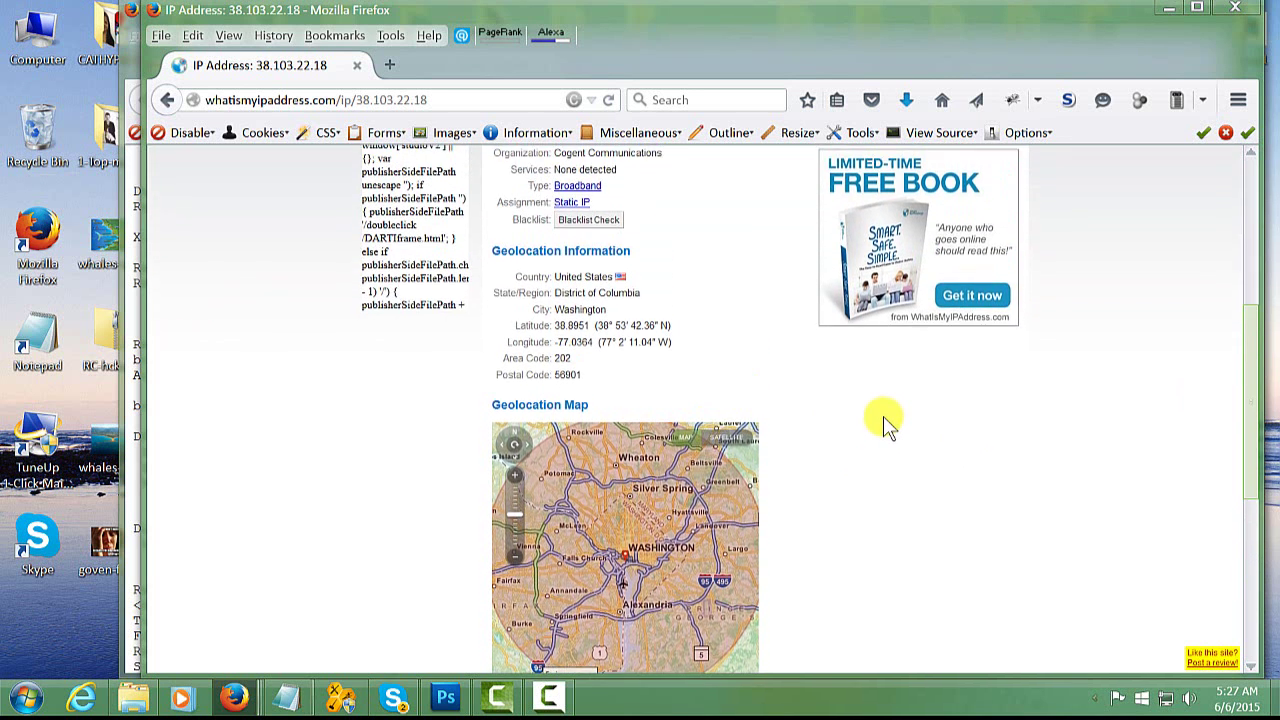
scroll(886, 422, up, 2)
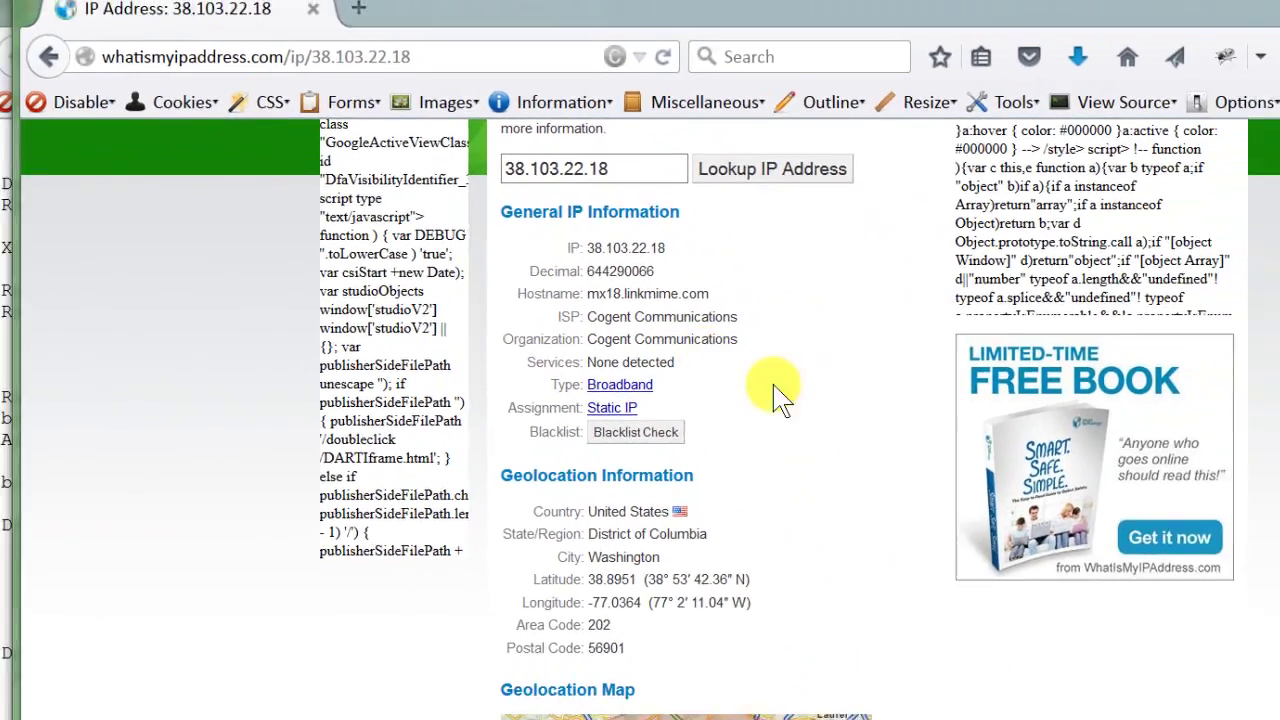
scroll(805, 422, down, 3)
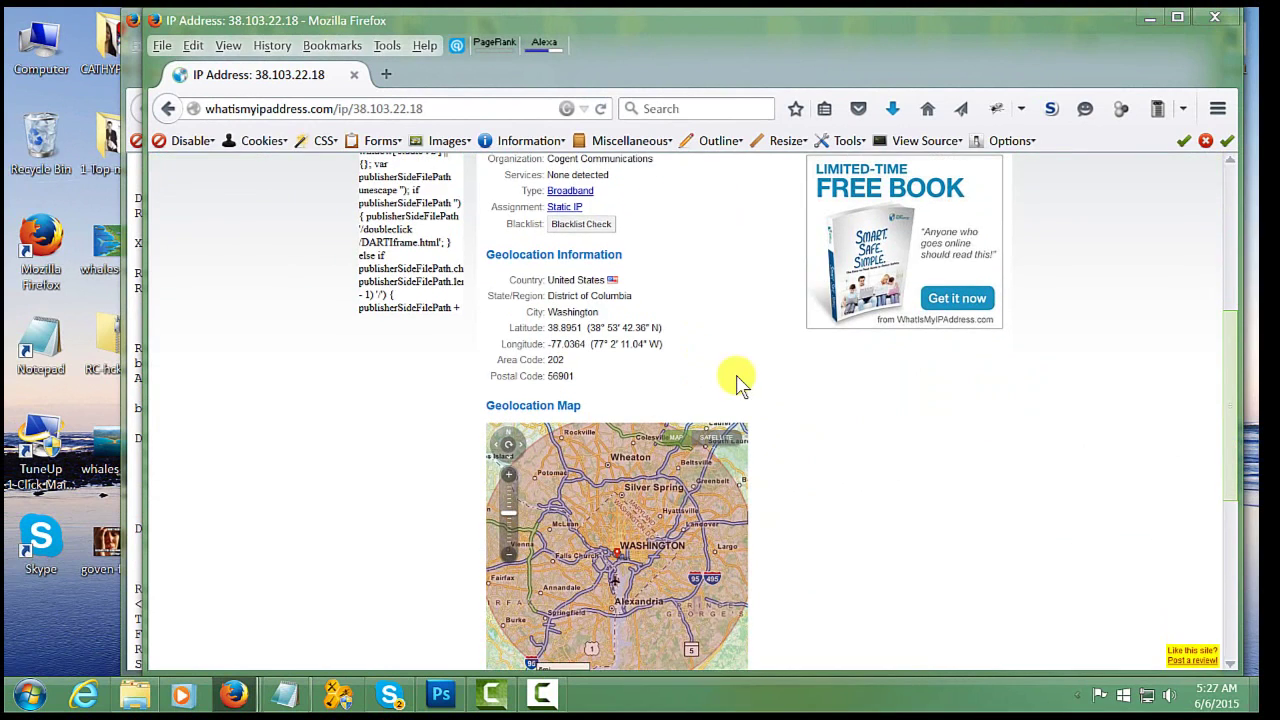
scroll(738, 388, down, 3)
scroll(740, 394, up, 5)
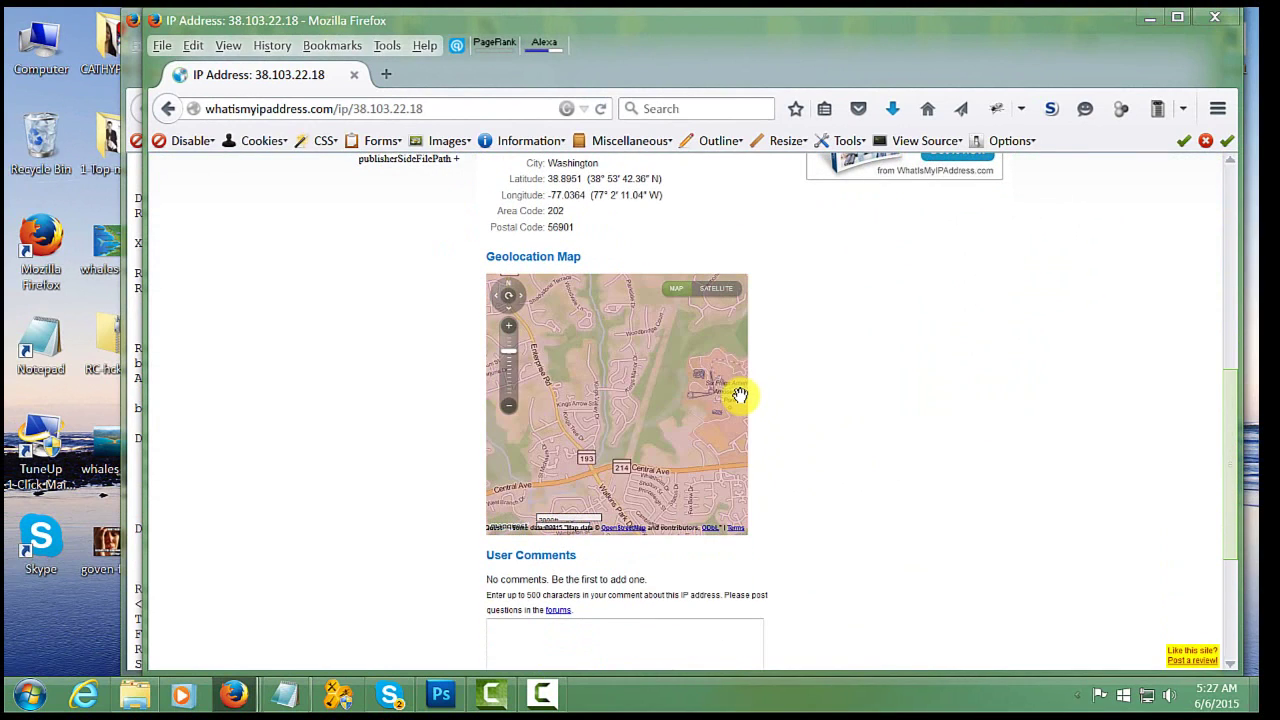
scroll(740, 394, up, 5)
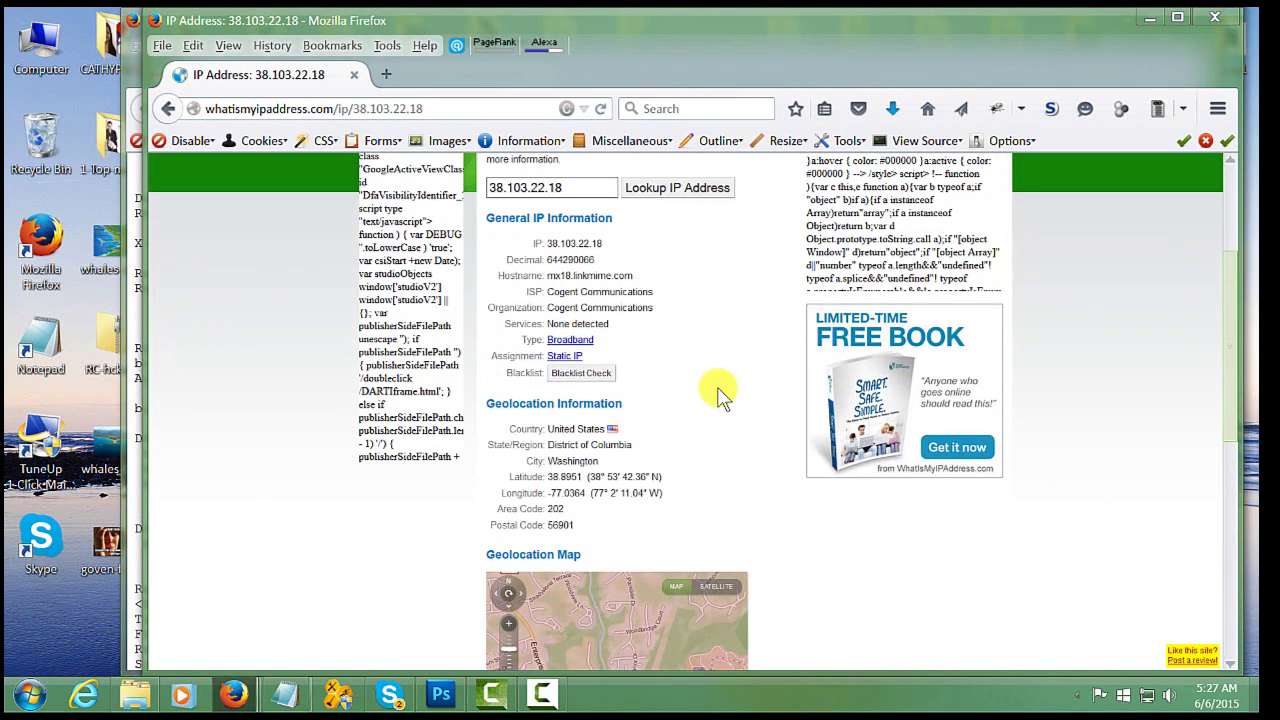
scroll(722, 395, up, 1)
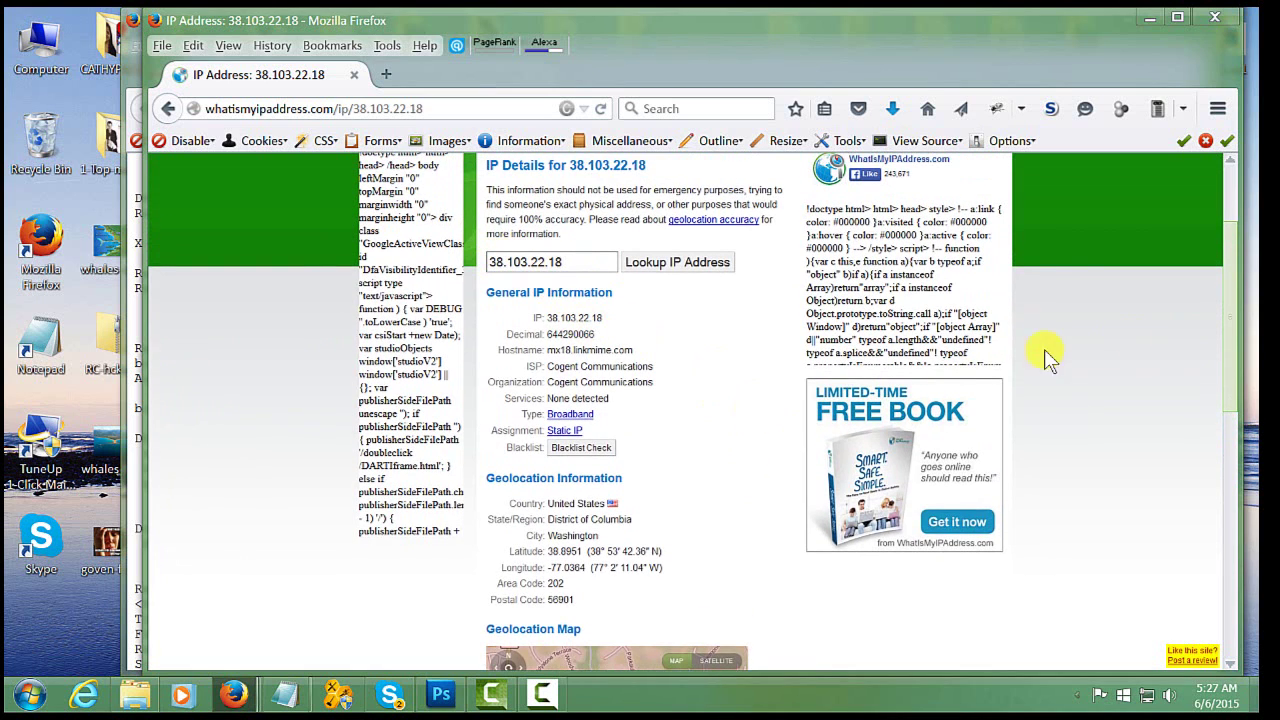
drag(1229, 329, 1229, 372)
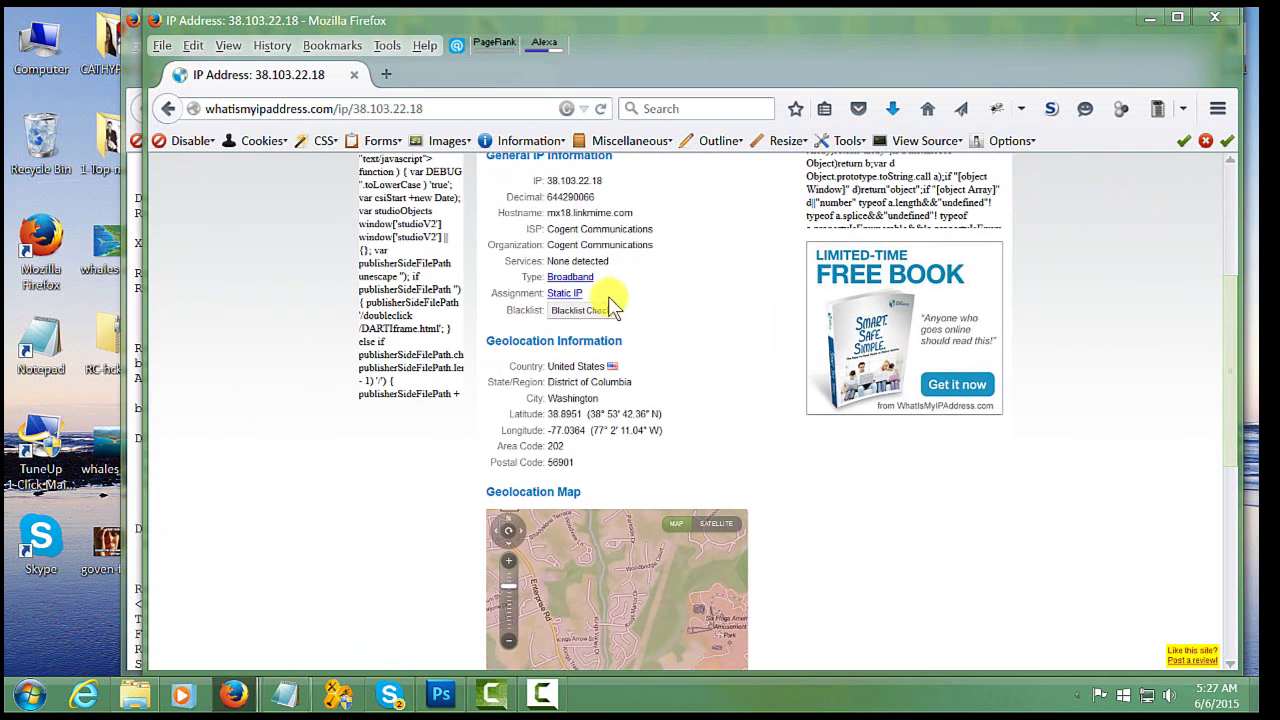
Run a Blacklist Check on 38.103.22.18 and review Blacklist Status, showing Not Listed everywhere.
click(563, 320)
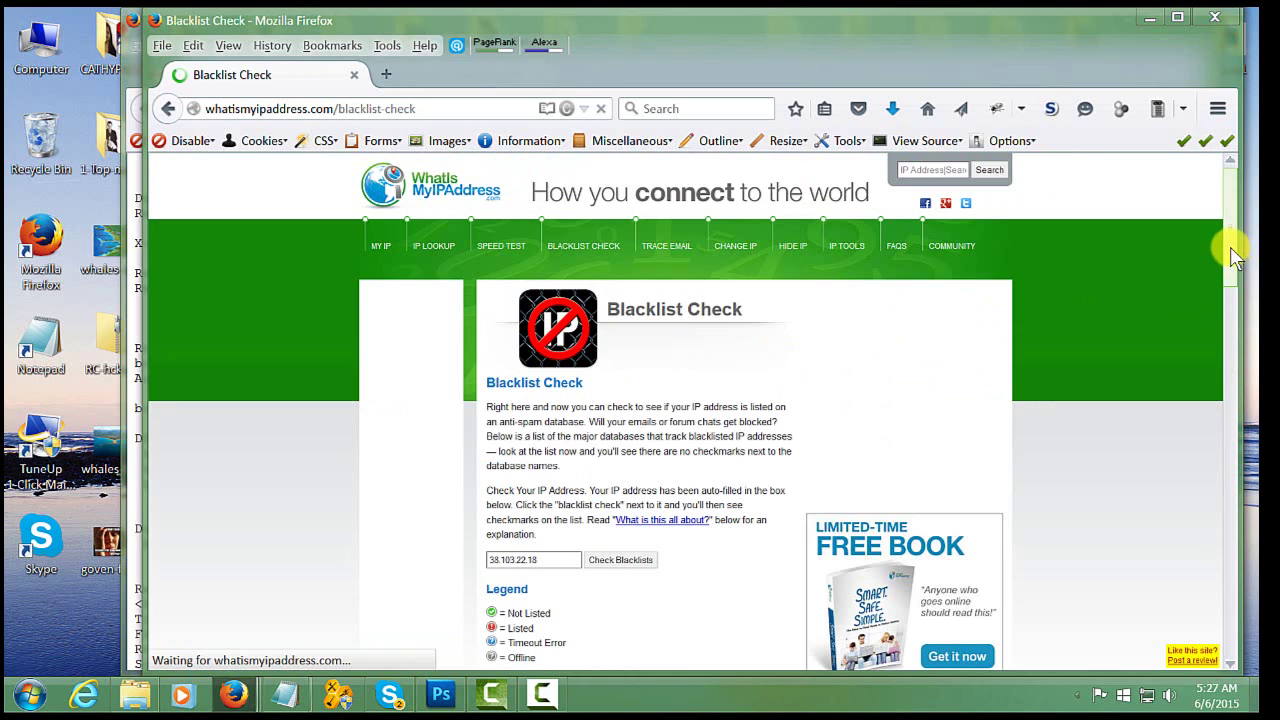
scroll(1232, 285, down, 2)
drag(1234, 278, 1237, 345)
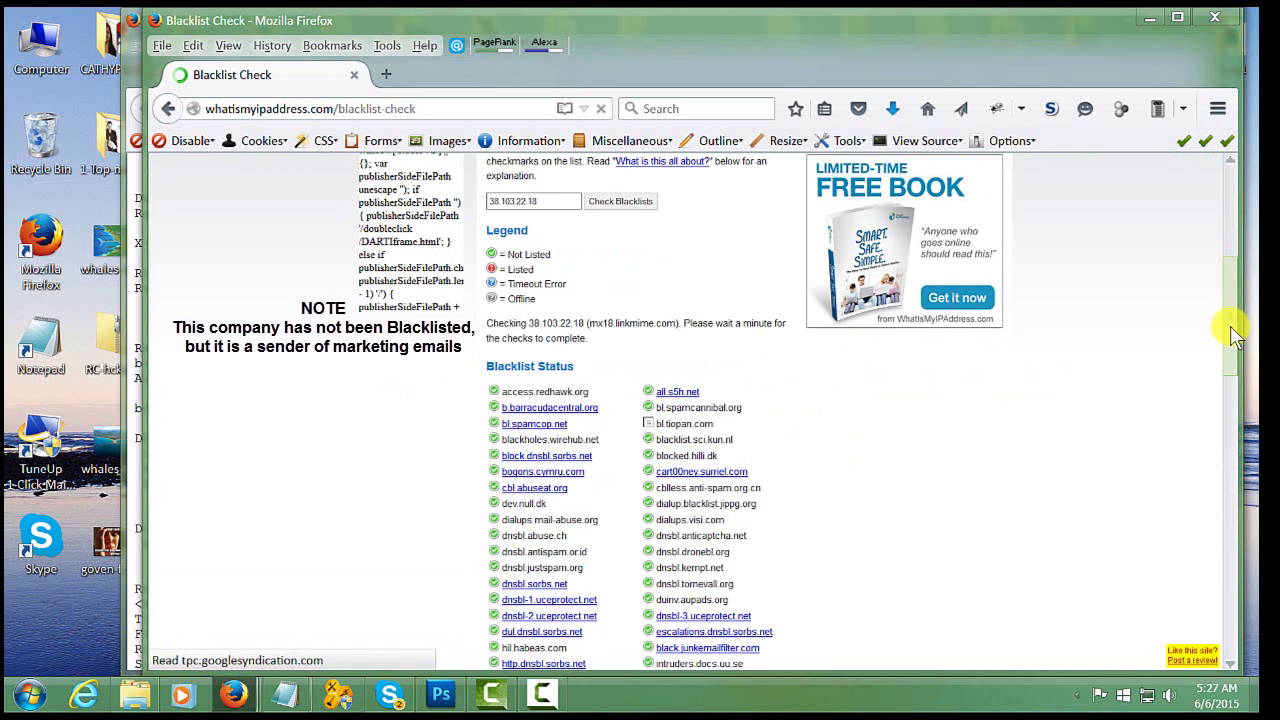
drag(1233, 327, 1233, 348)
drag(1237, 380, 1237, 352)
scroll(1237, 352, up, 1)
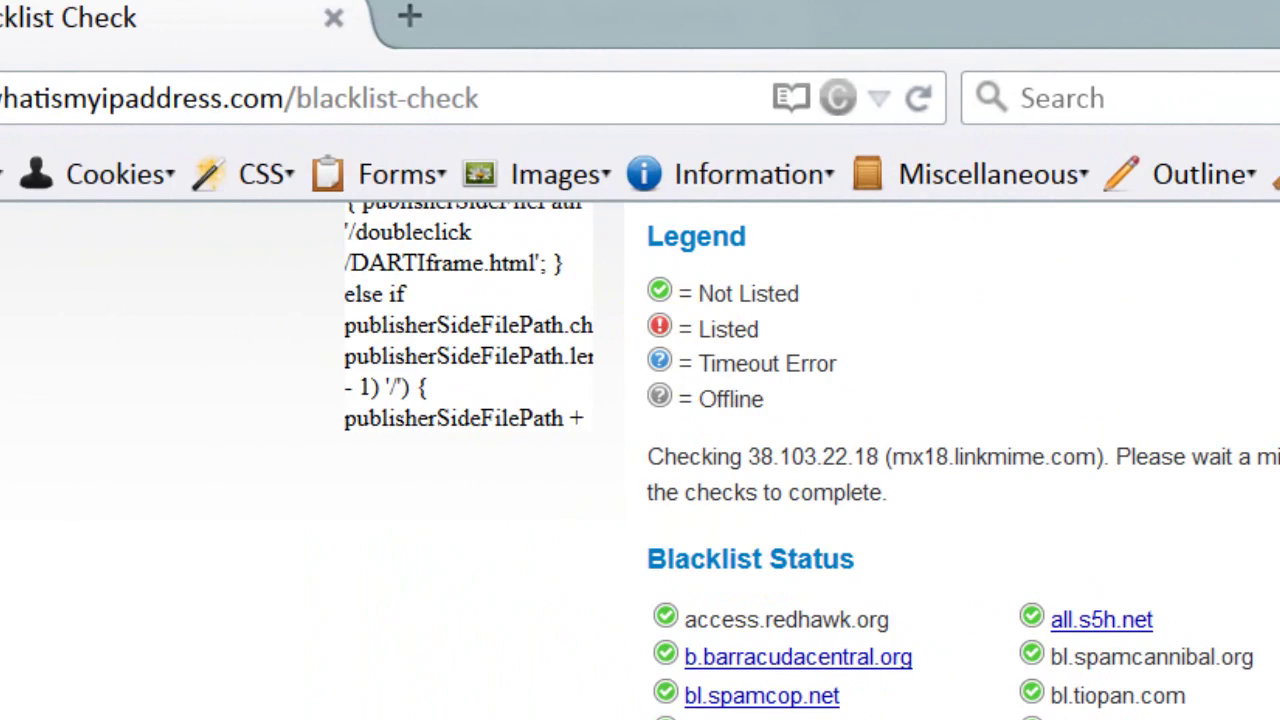
scroll(1257, 337, down, 4)
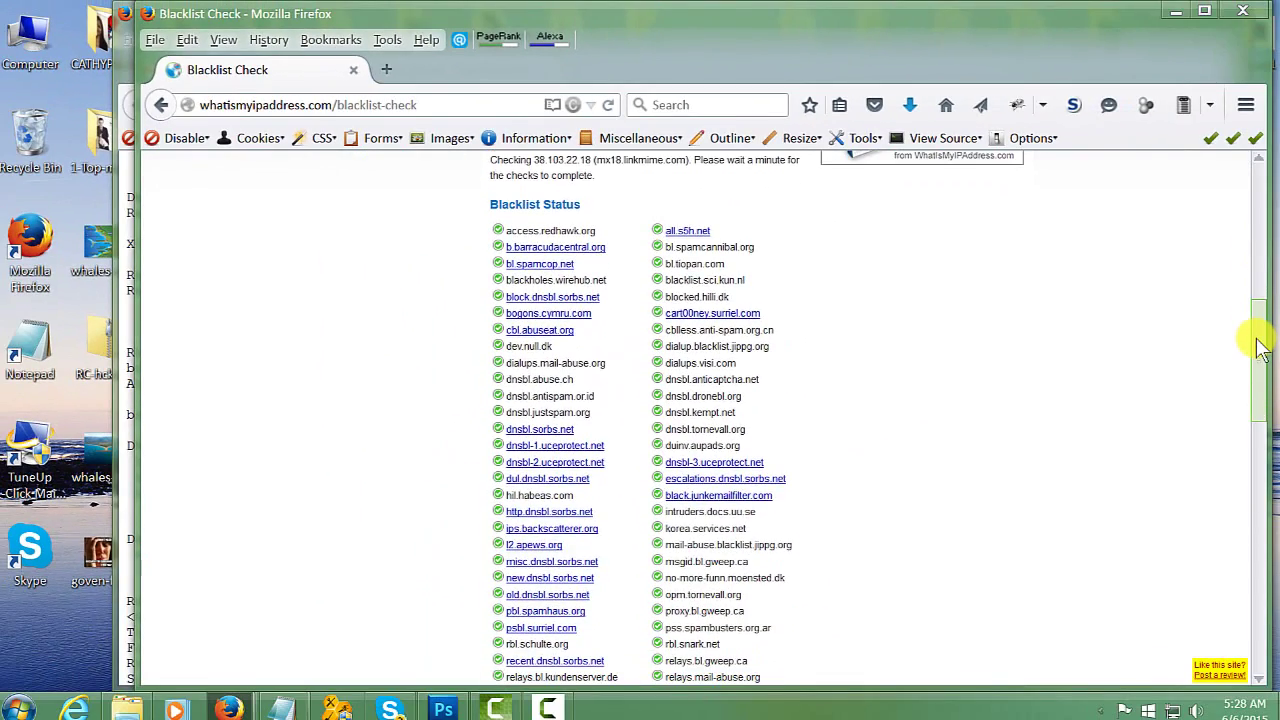
scroll(1260, 345, down, 1)
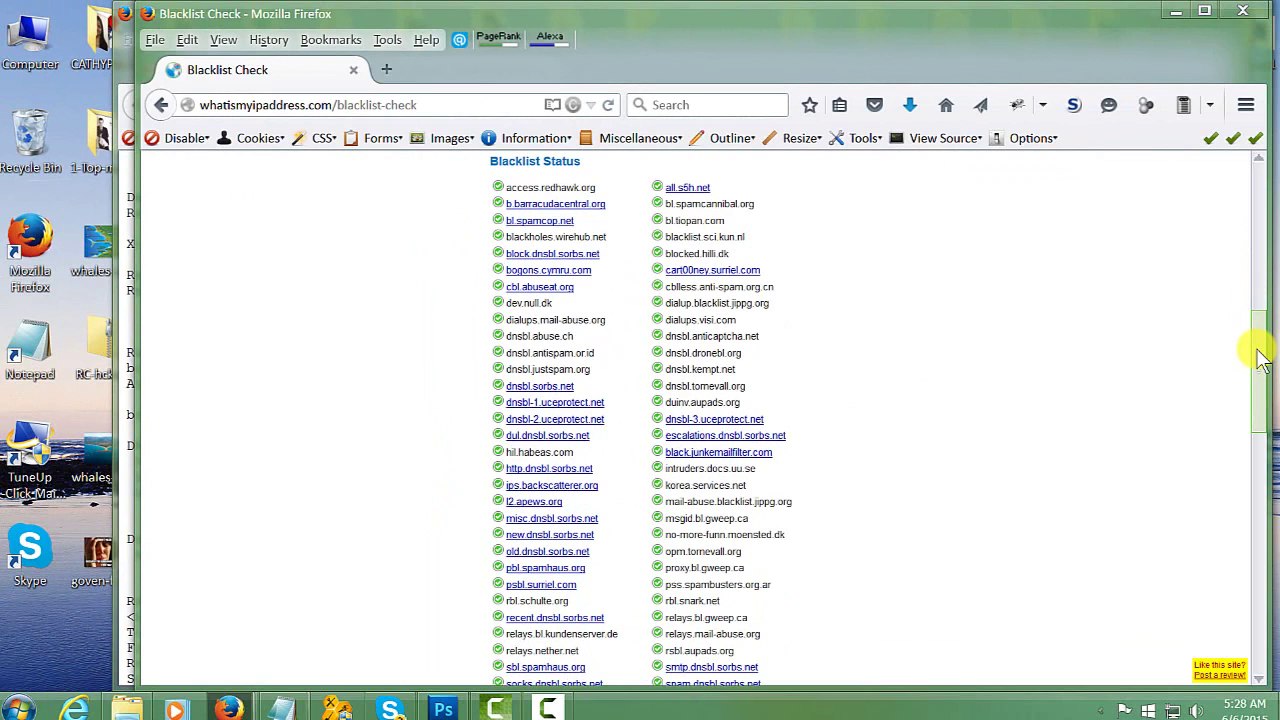
Open the bogons.cymru.com Bogons Block List page and read down to its Removal Process.
click(550, 279)
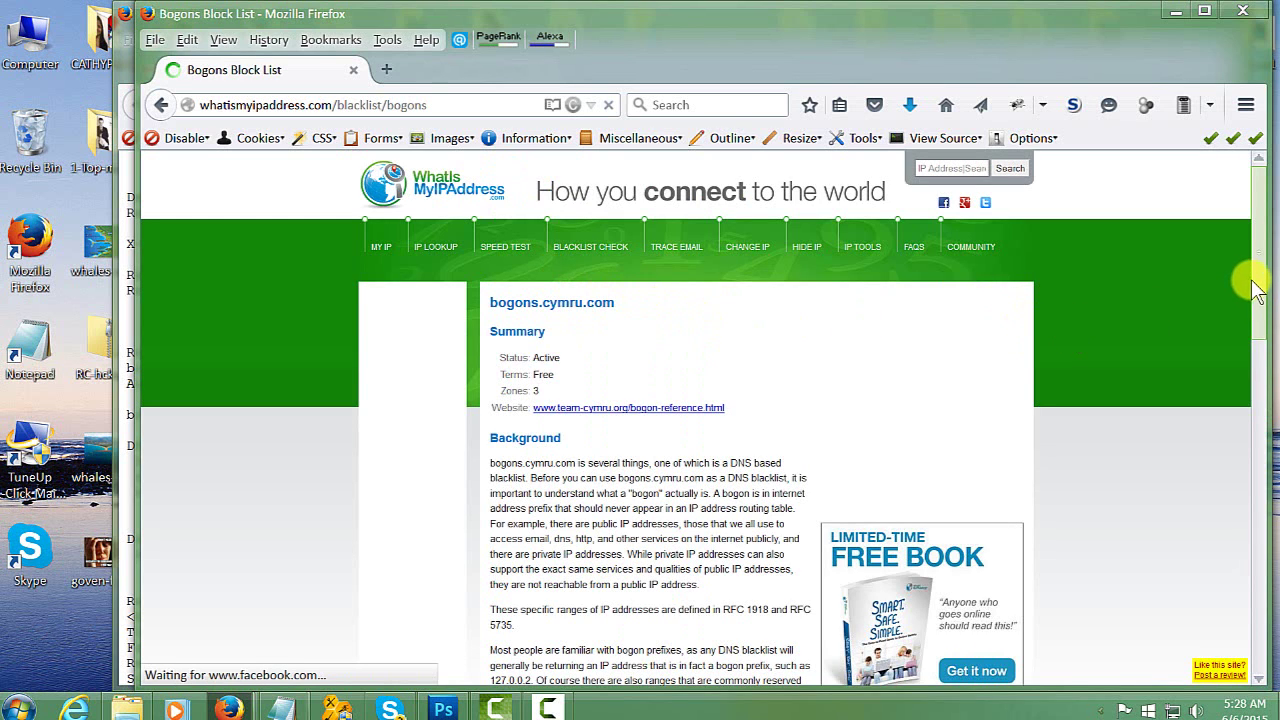
drag(1258, 278, 1261, 580)
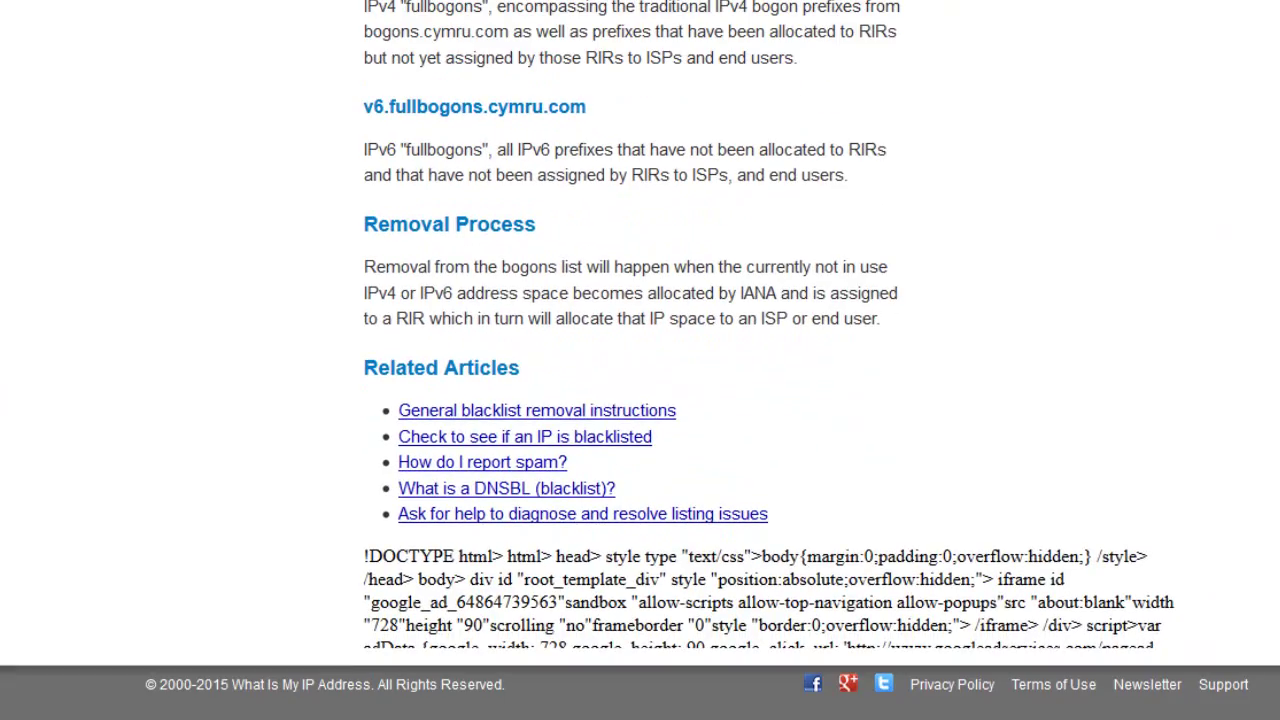